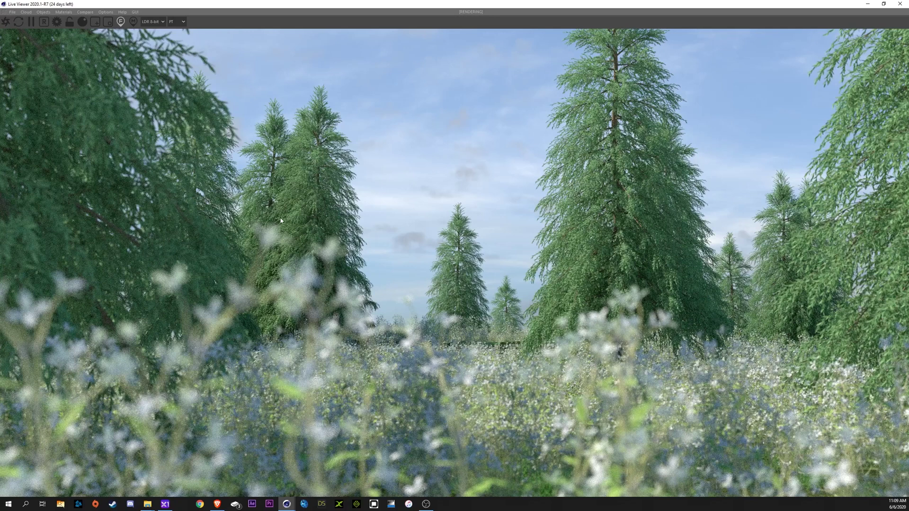
- Set the Live Viewer focus point on the foreground flowers
left_click(219, 327)
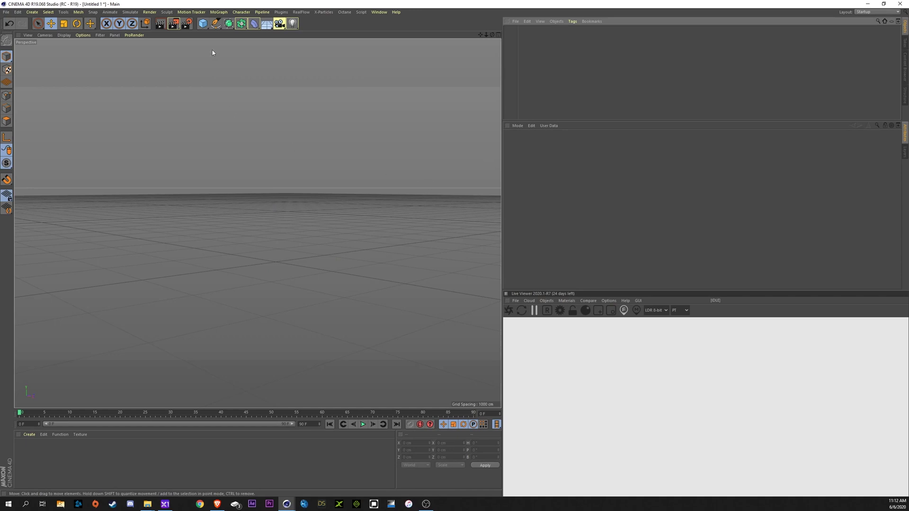
- Add a Landscape sized 6000 × 650 × 6000 cm and raise it above the ground plane
left_click_drag(202, 23, 346, 72)
left_click(557, 157)
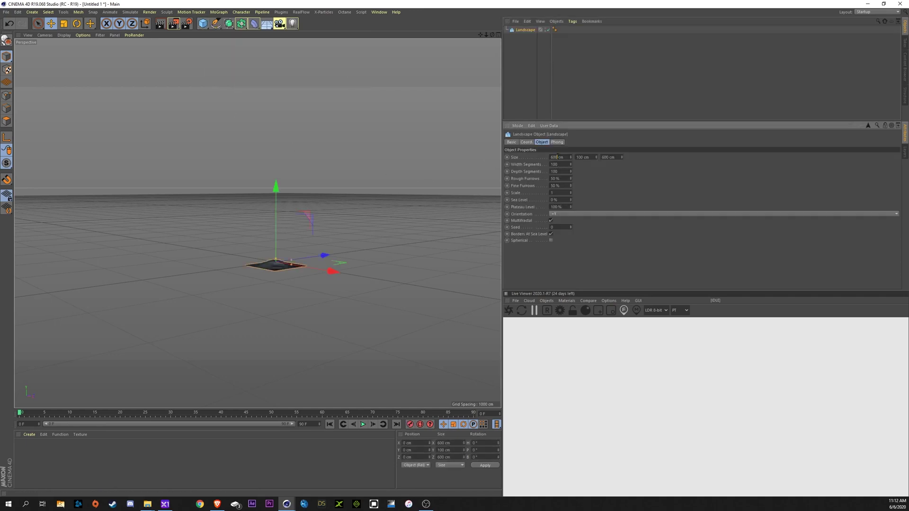
type("0")
double_click(581, 156)
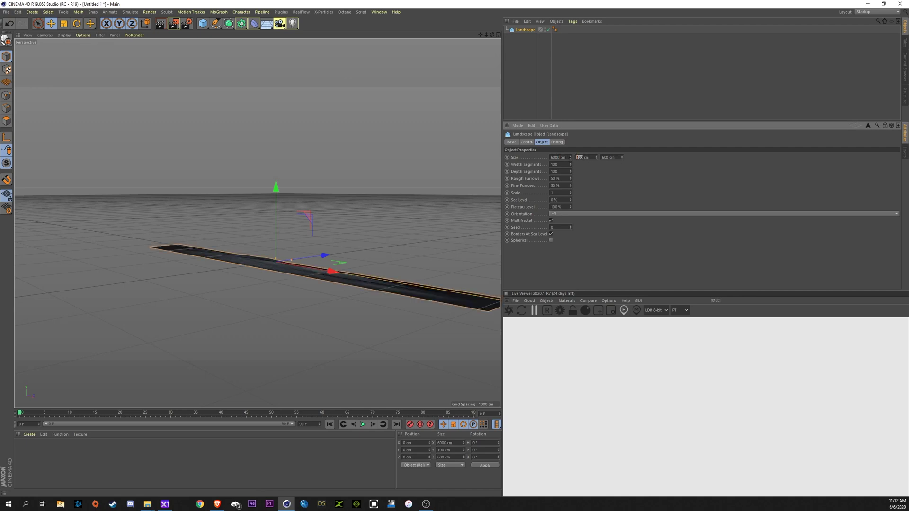
type("650")
left_click(609, 158)
type("0")
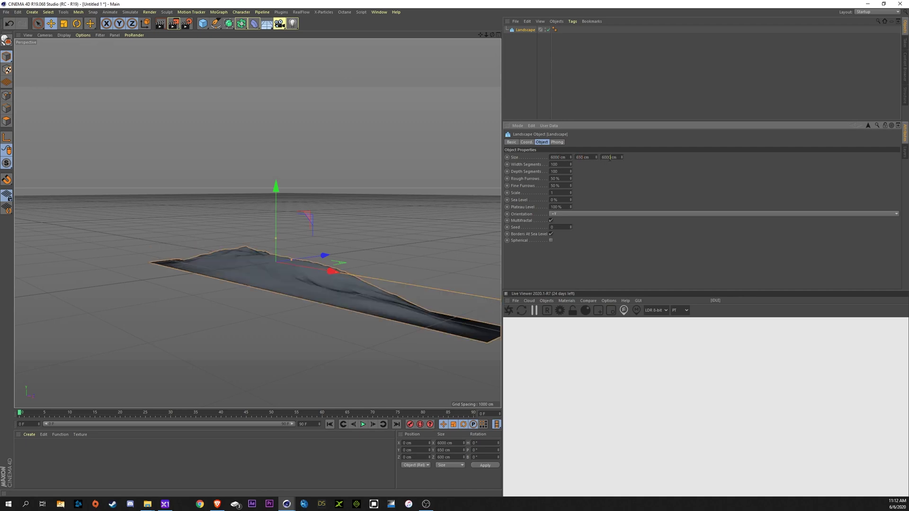
key("Return")
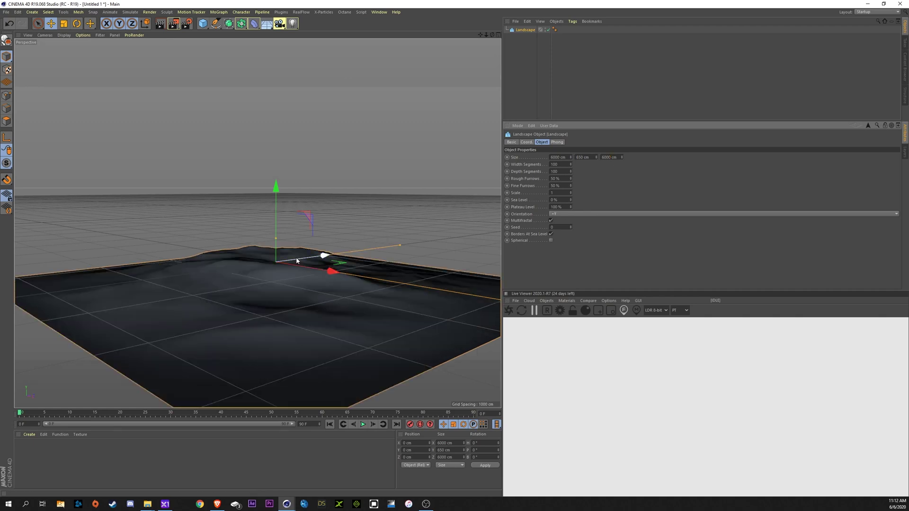
left_click_drag(268, 289, 280, 145)
mouse_move(259, 202)
right_mouse_down("alt")
mouse_move(278, 147)
mouse_move(264, 214)
mouse_move(269, 284)
right_mouse_up("alt")
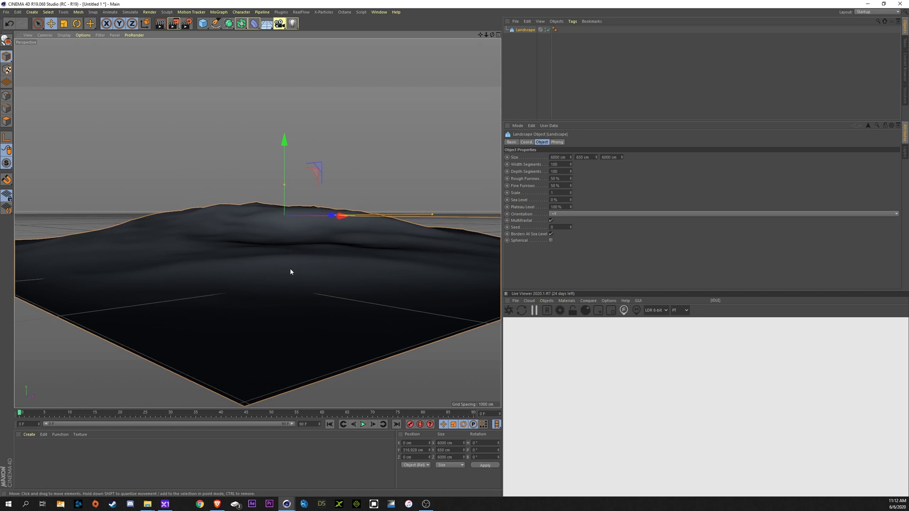
- Add an Octane Scatter object from the Live Viewer, then bring up the Forester plugin list
left_click(546, 302)
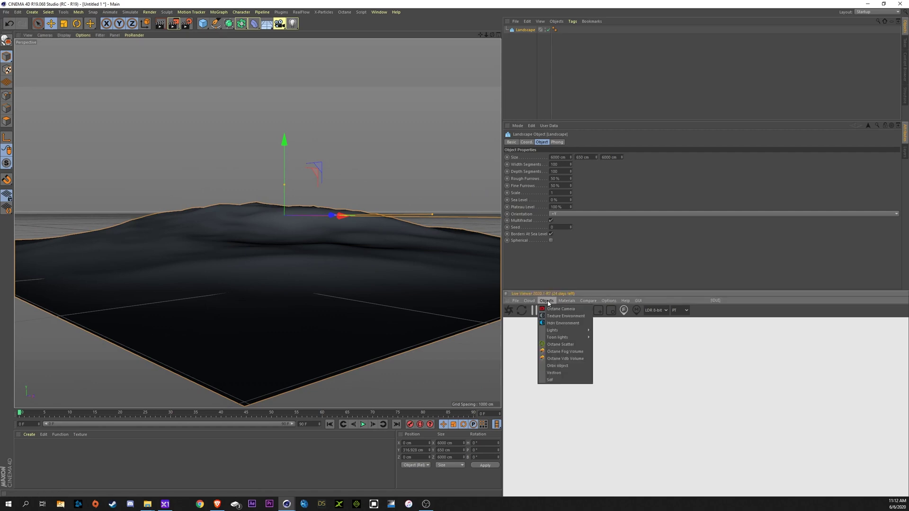
left_click(560, 344)
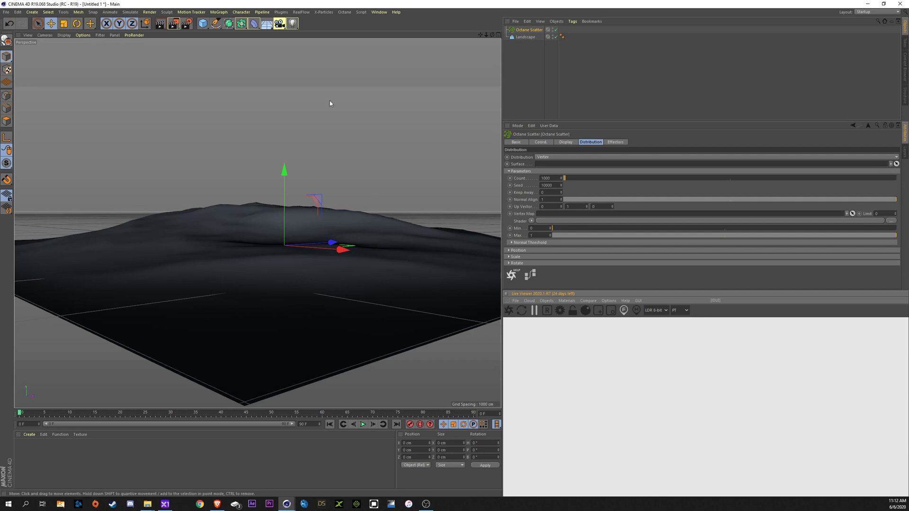
left_click(280, 12)
mouse_move(332, 41)
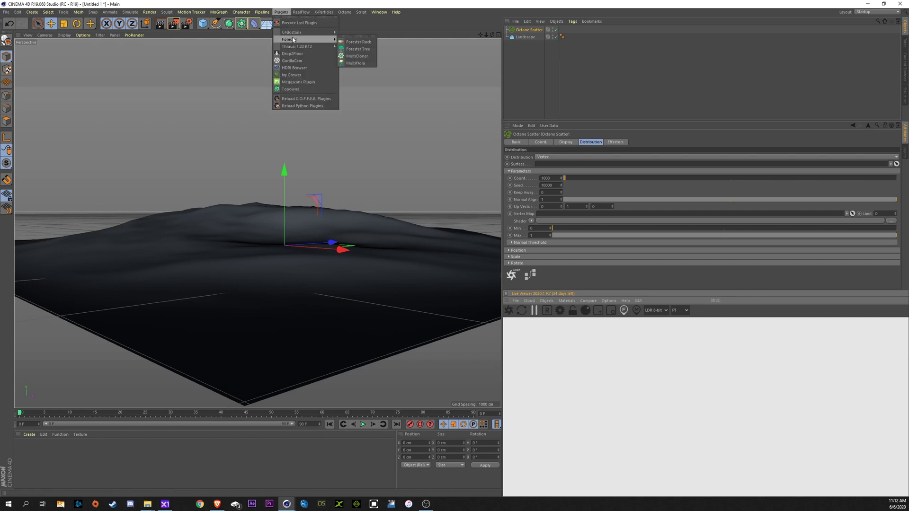
- Add a MultiFlora plant and apply the Bromus grass preset from Multiflora Library 1
left_click(358, 65)
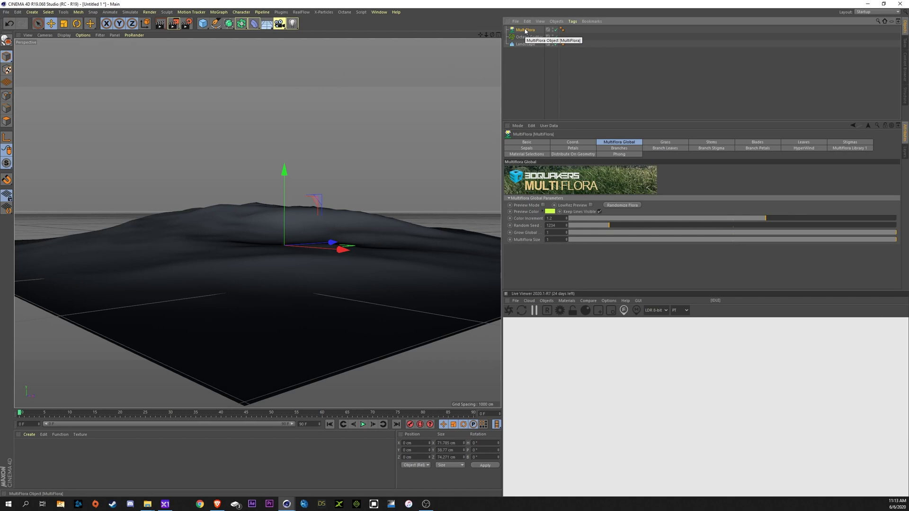
left_click(845, 149)
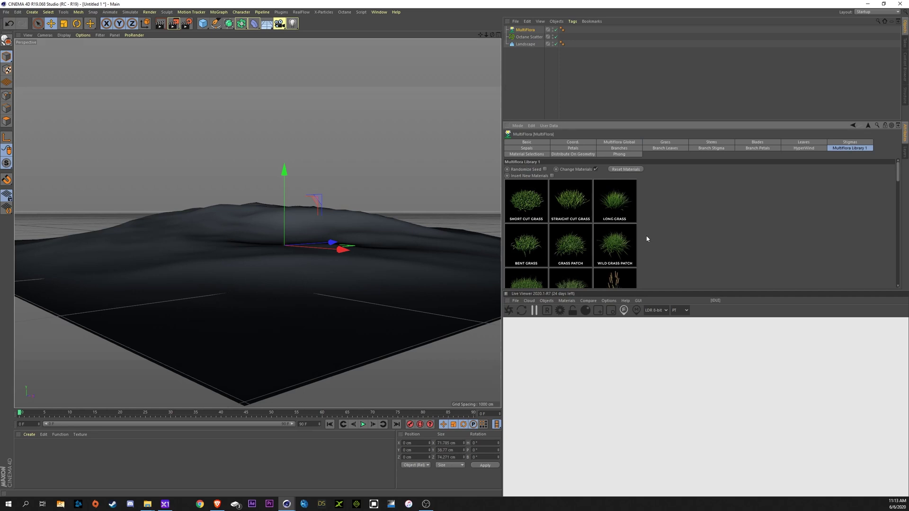
scroll(646, 238, "down", 3)
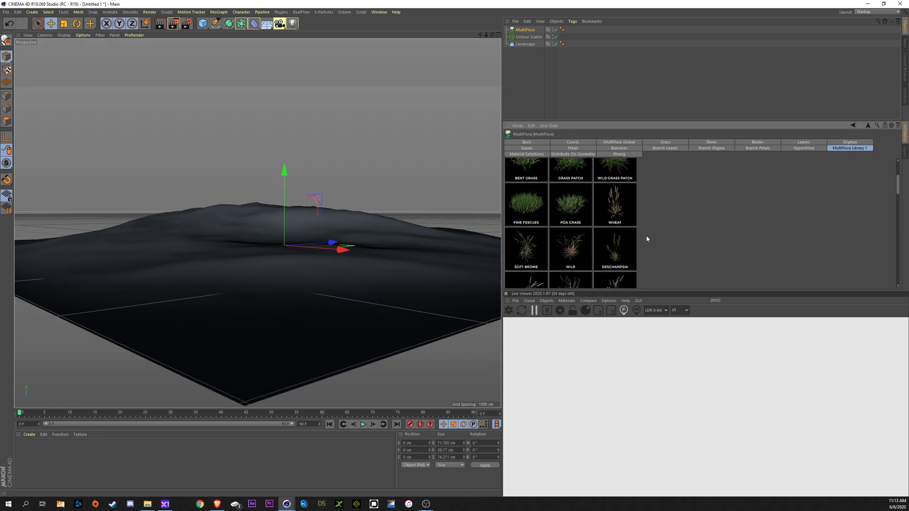
scroll(646, 238, "down", 3)
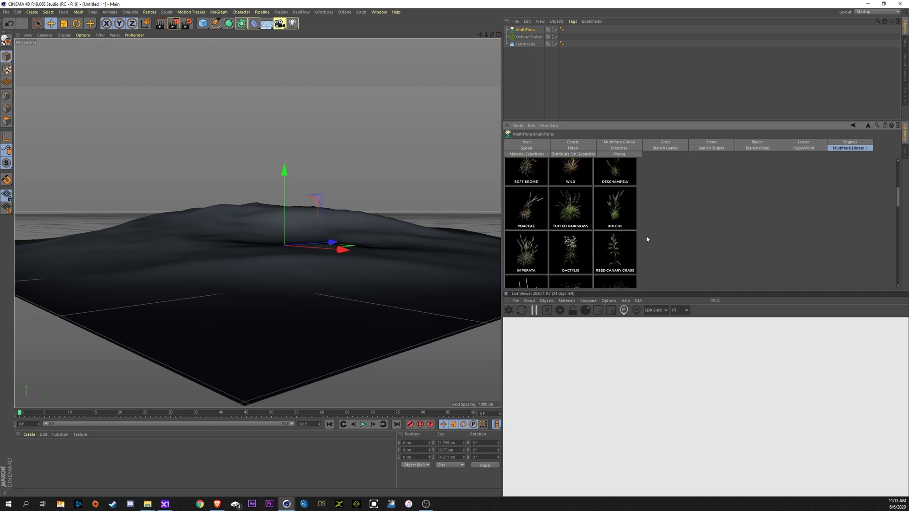
scroll(647, 239, "down", 2)
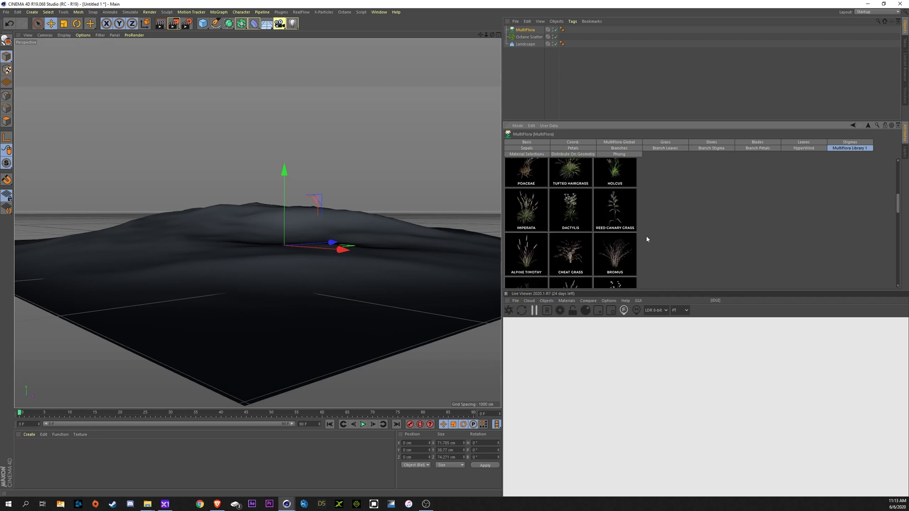
left_click(615, 256)
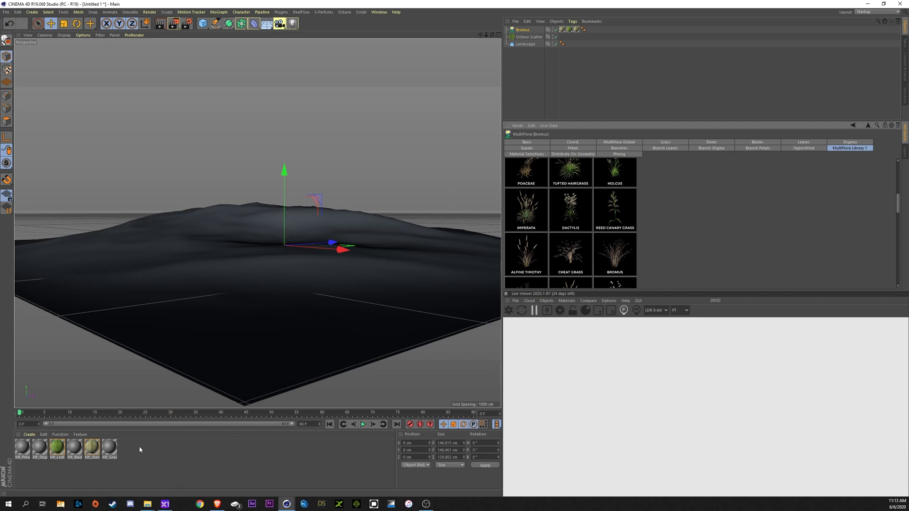
- Convert the six Mf_ materials to Octane and remove unused ones, keeping Mf_Leaf and Mf_Stem
left_click_drag(141, 457, 16, 446)
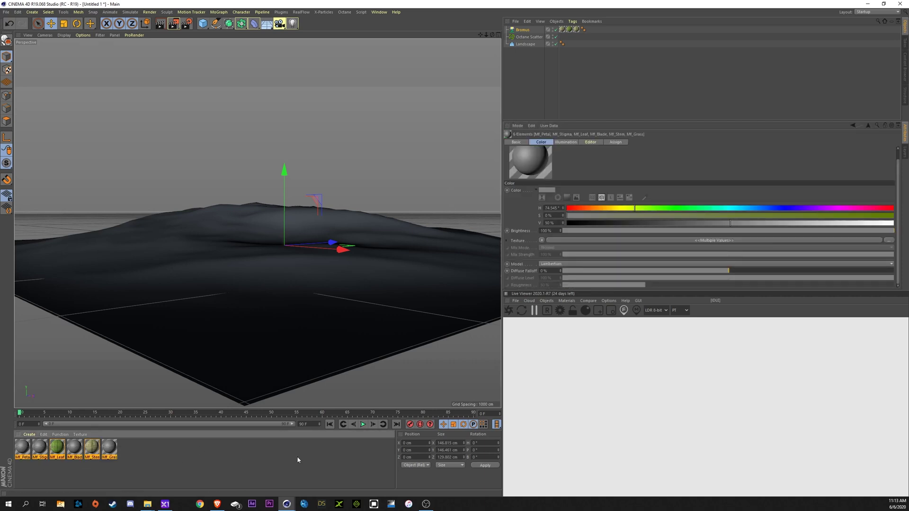
left_click(567, 301)
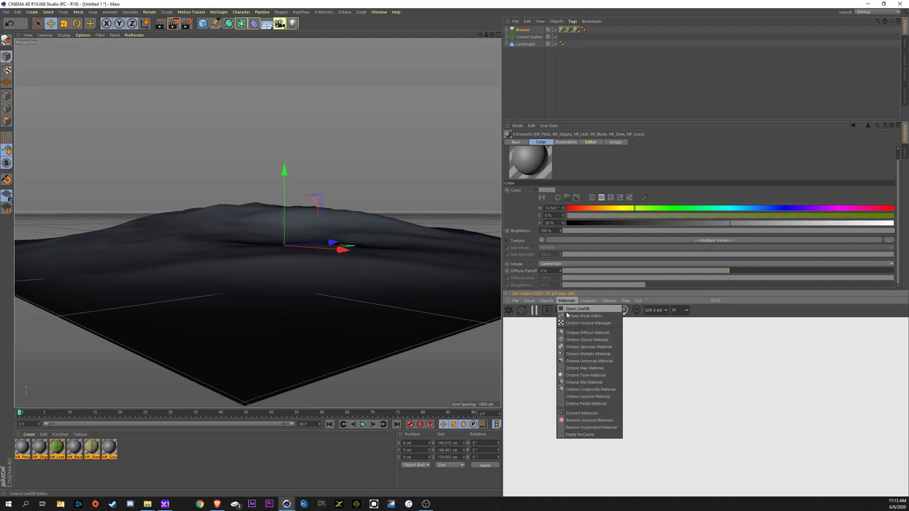
left_click(583, 414)
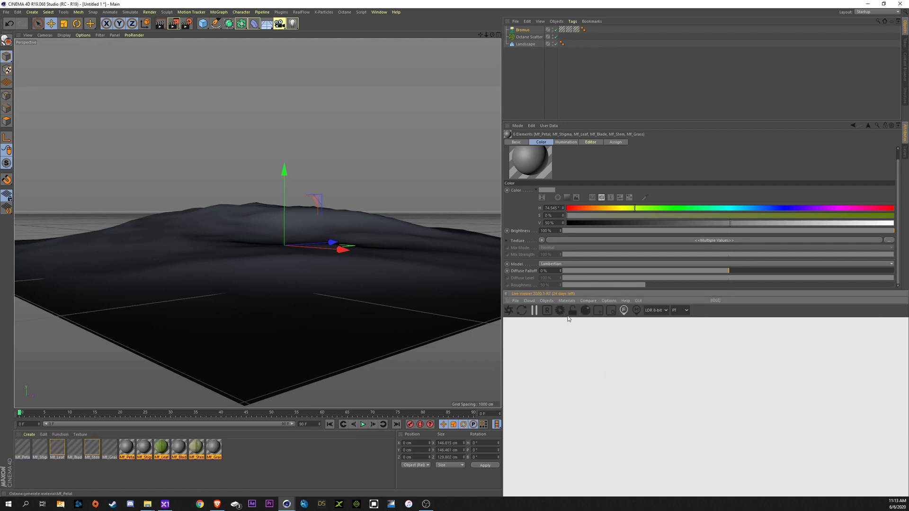
left_click(567, 300)
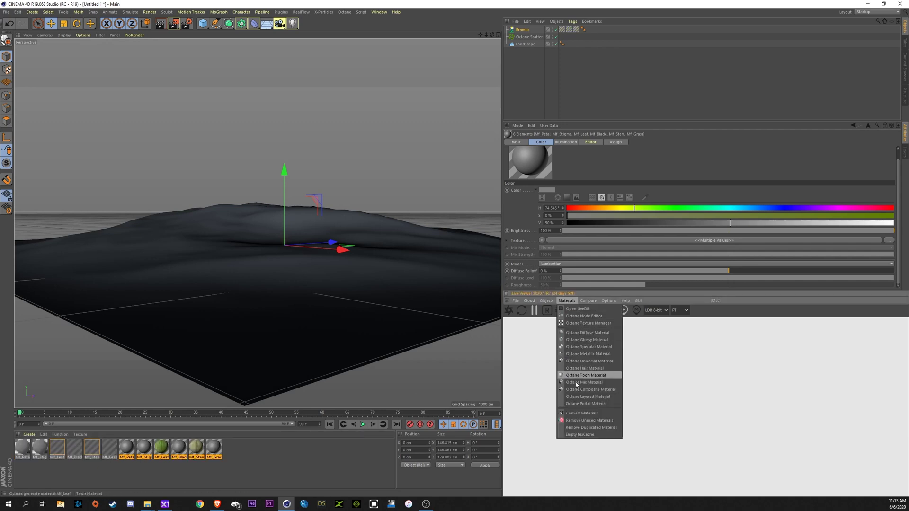
left_click(583, 420)
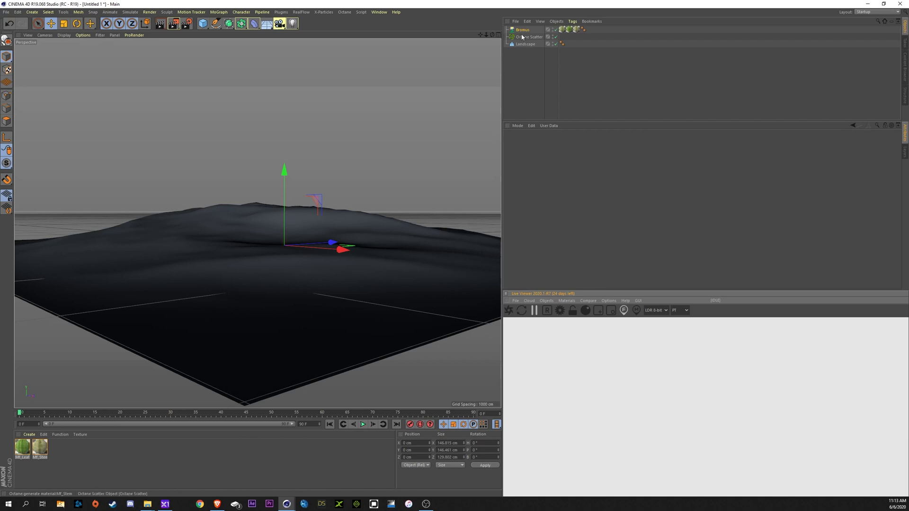
- Put Bromus under Octane Scatter, scattering over the Landscape surface with Normal Align 0
left_click_drag(524, 31, 527, 40)
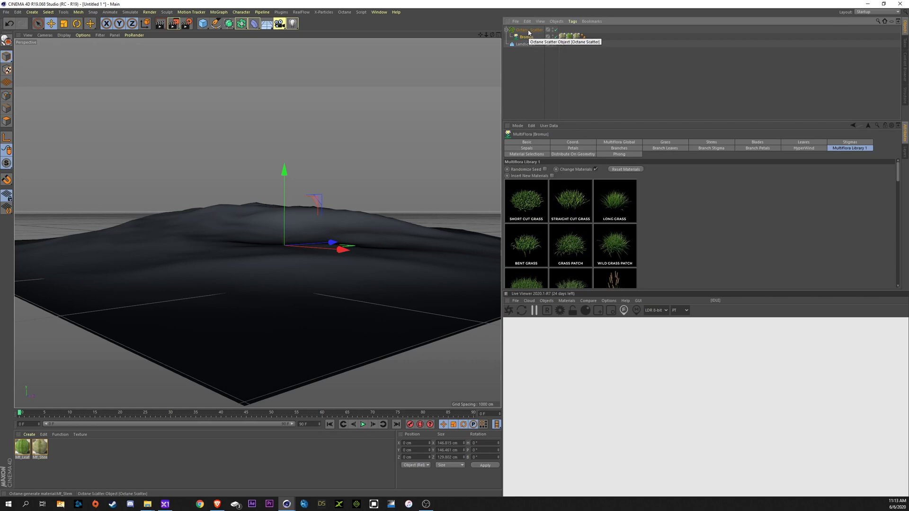
left_click(529, 30)
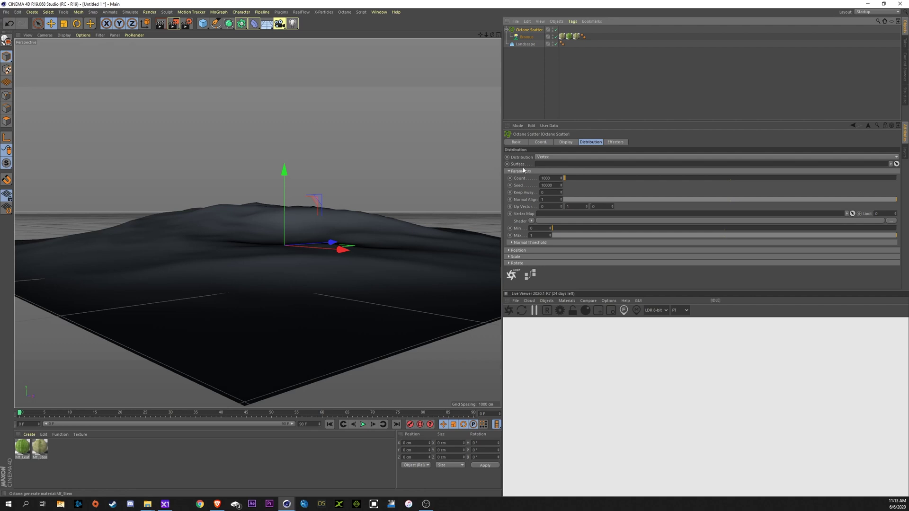
left_click_drag(525, 44, 545, 166)
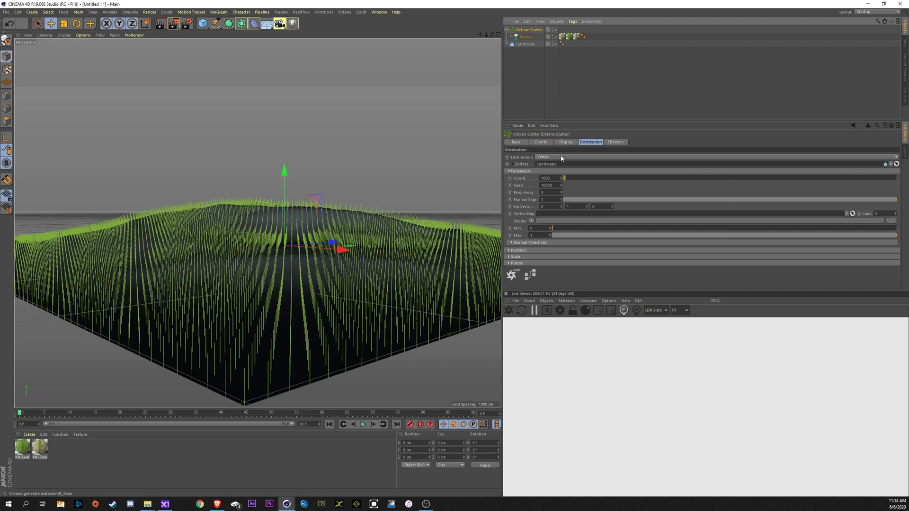
left_click(549, 158)
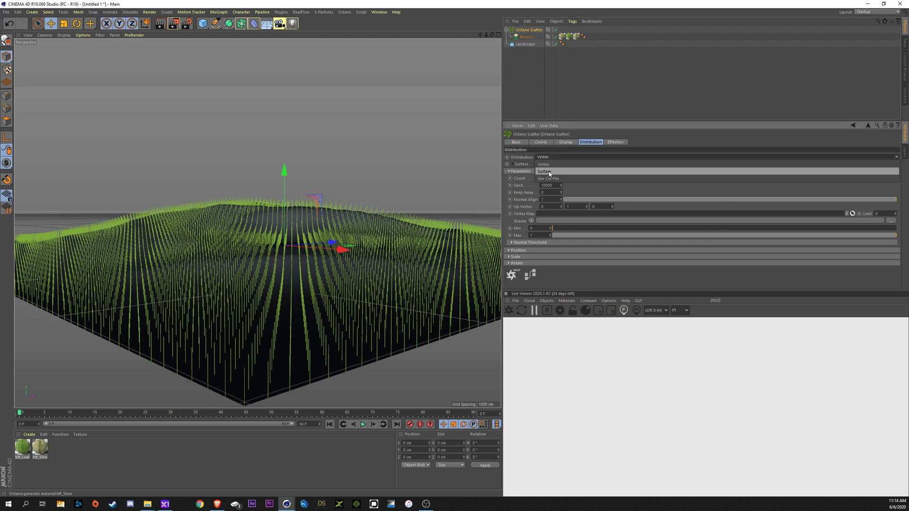
left_click(548, 173)
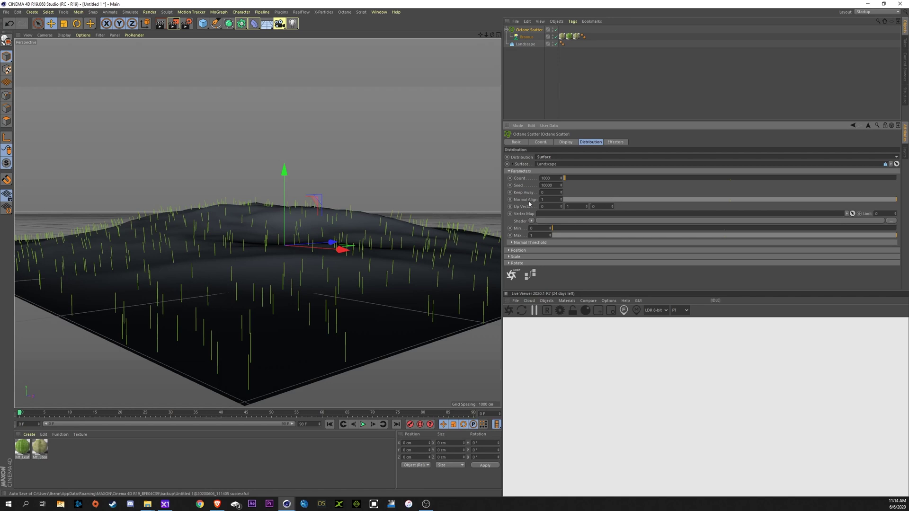
left_click_drag(609, 204, 550, 200)
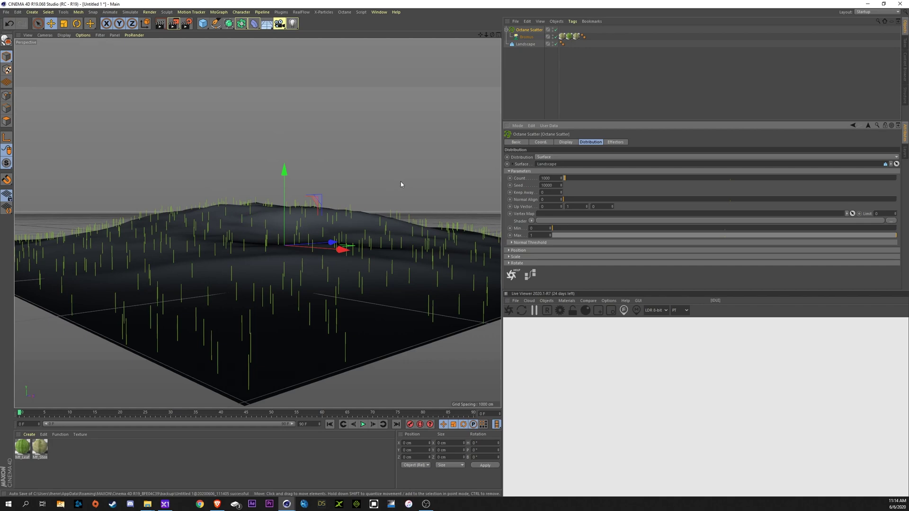
- Restart the live render from a lower view and set the Bromus Multiflora Size to 0.5
left_click(508, 310)
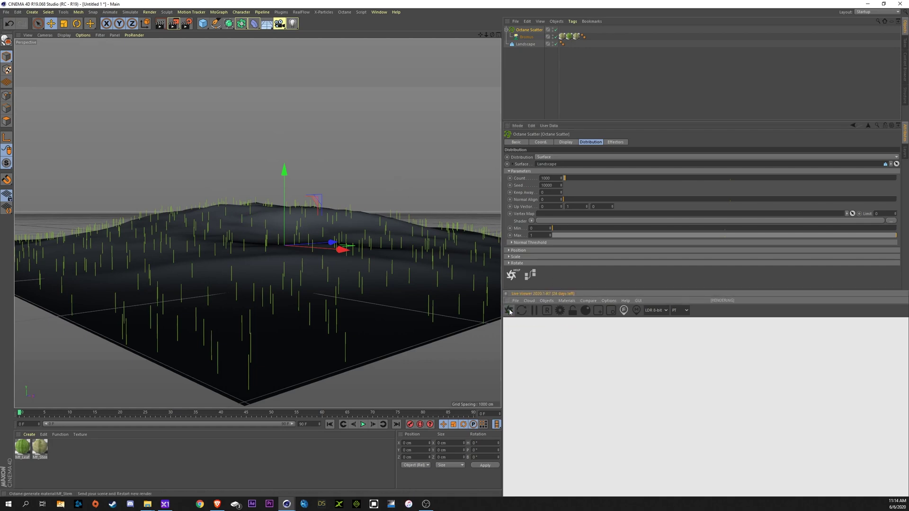
left_click_drag(446, 324, 281, 261, "alt")
scroll(280, 261, "up", 6)
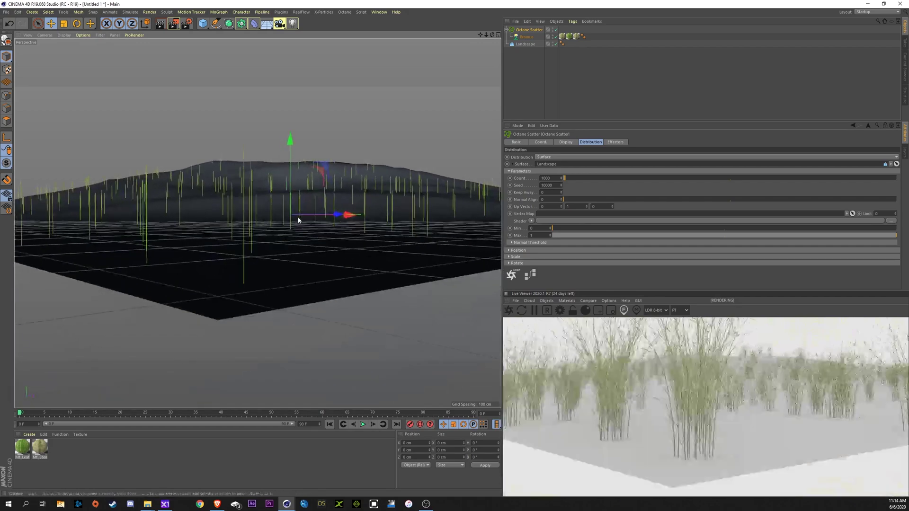
scroll(303, 223, "down", 6)
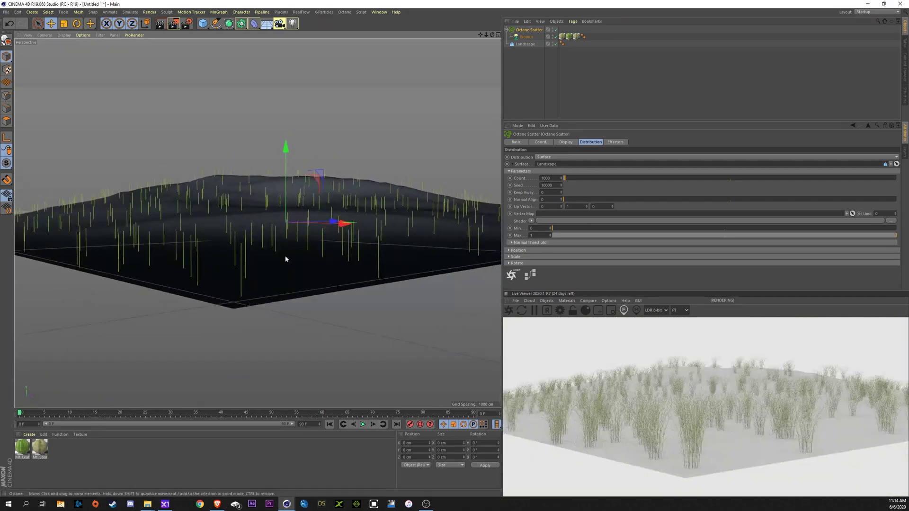
left_click(526, 37)
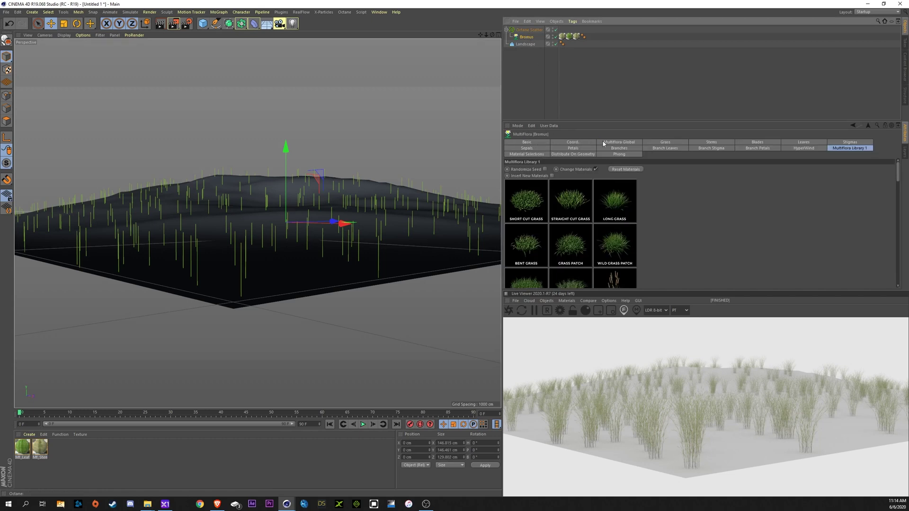
left_click(620, 142)
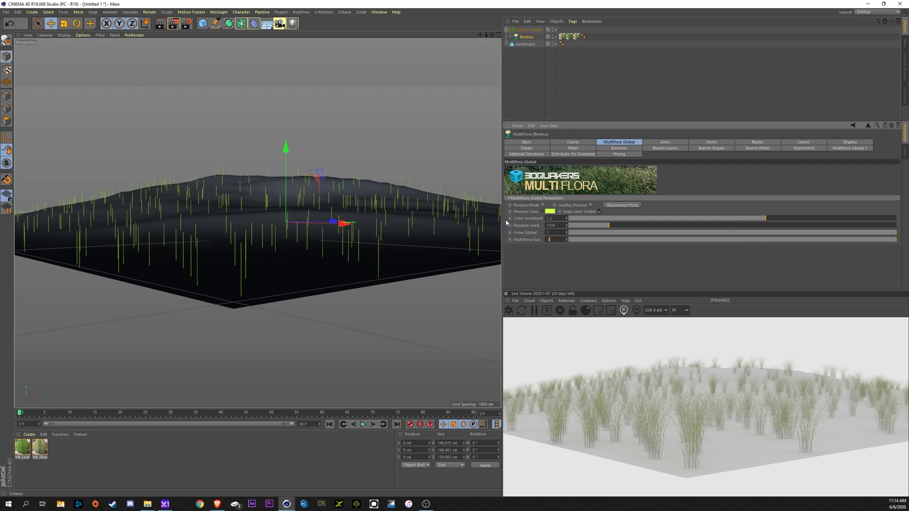
type("0.5")
key("Return")
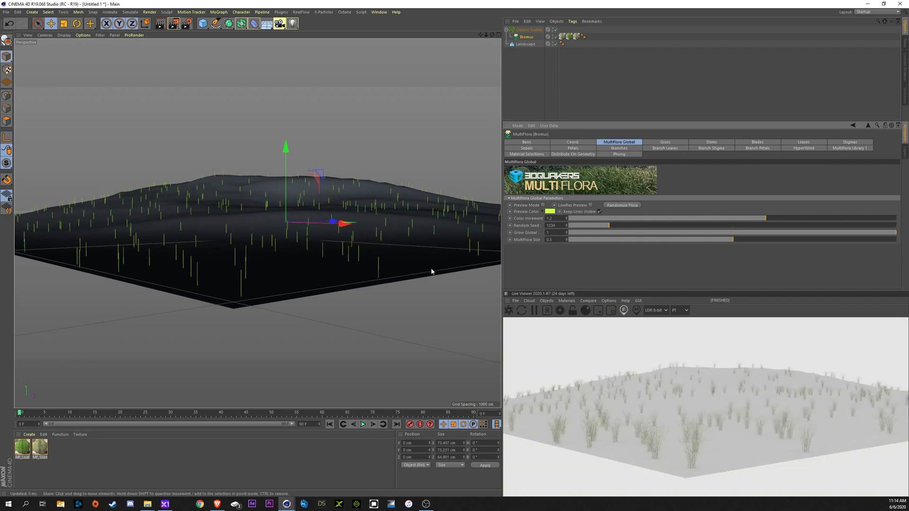
- Raise the Octane Scatter Count from 1000 to 10000
scroll(234, 201, "up", 4)
scroll(253, 213, "up", 3)
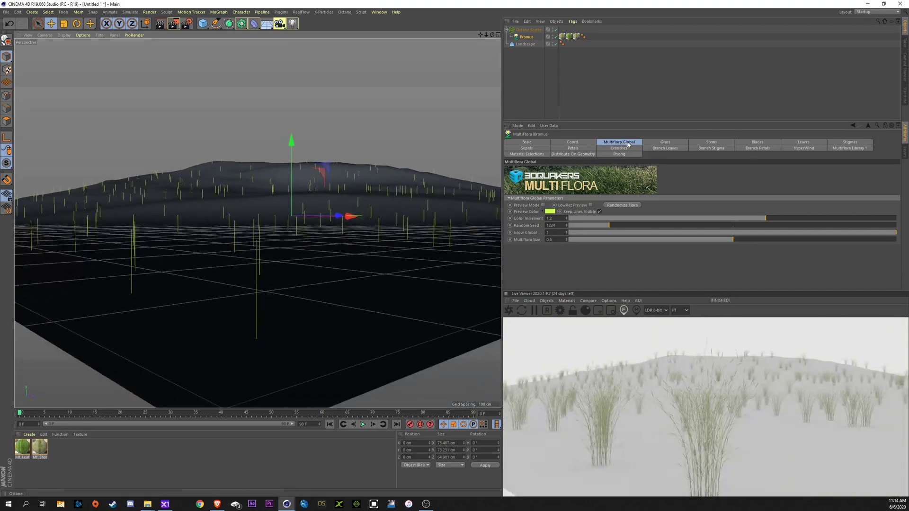
left_click(528, 30)
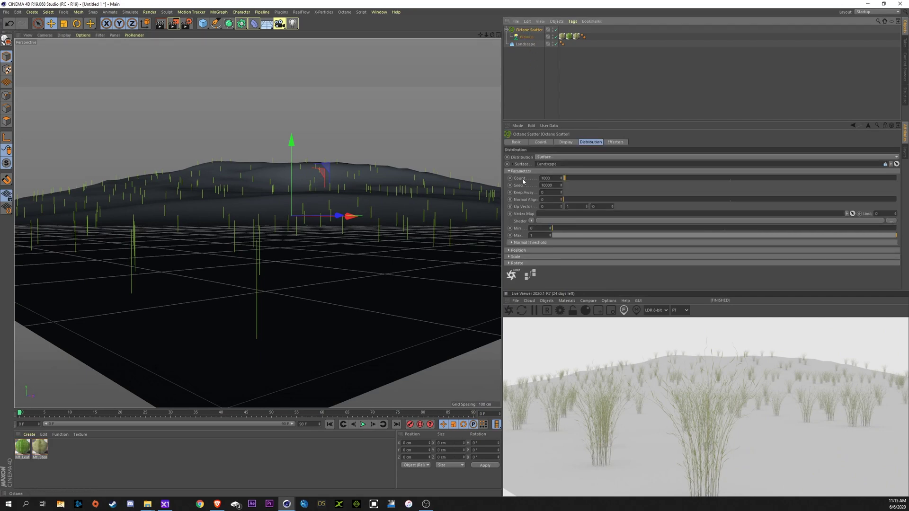
left_click(553, 178)
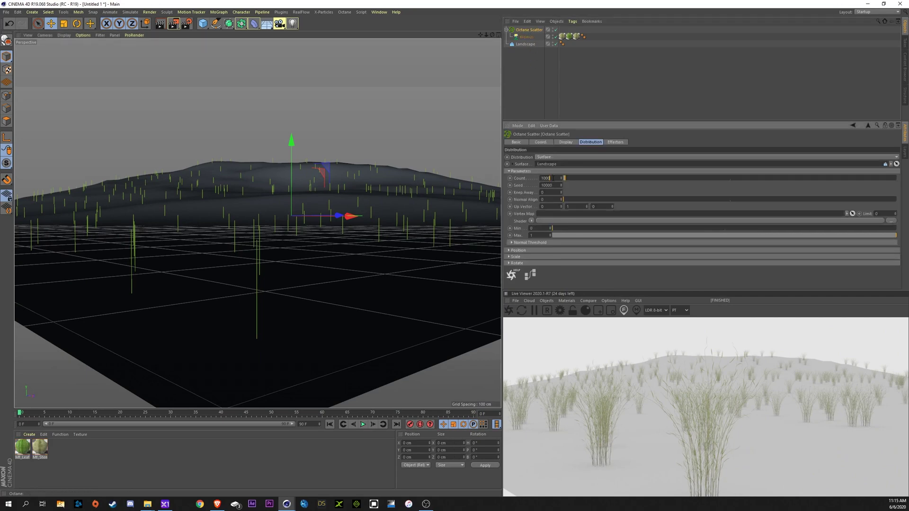
key("Return")
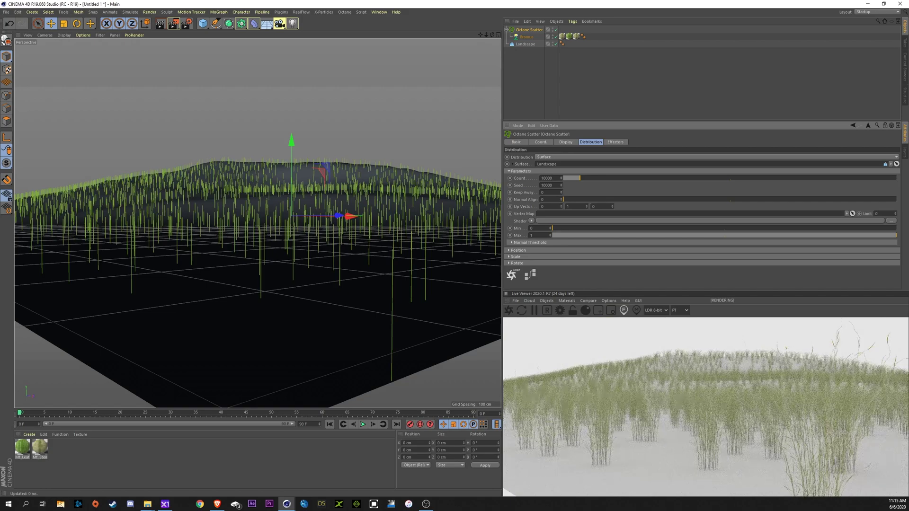
scroll(305, 261, "down", 5)
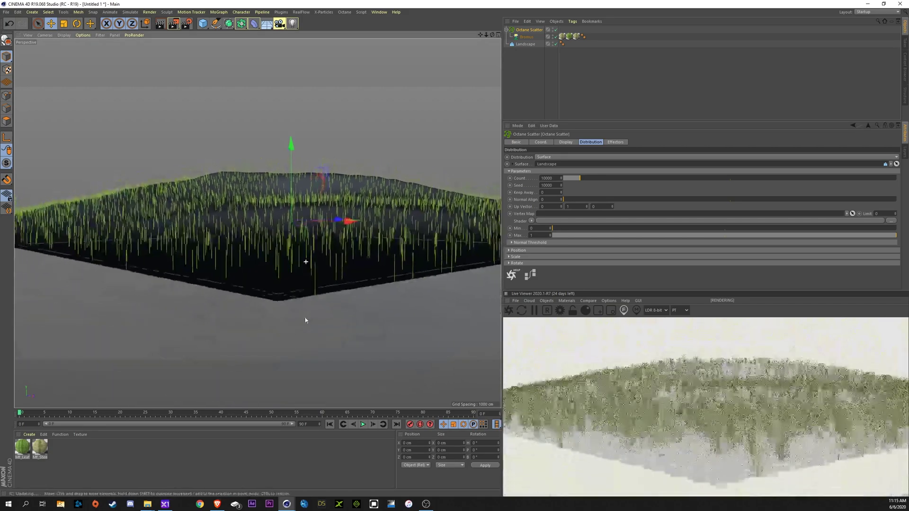
scroll(305, 264, "up", 5)
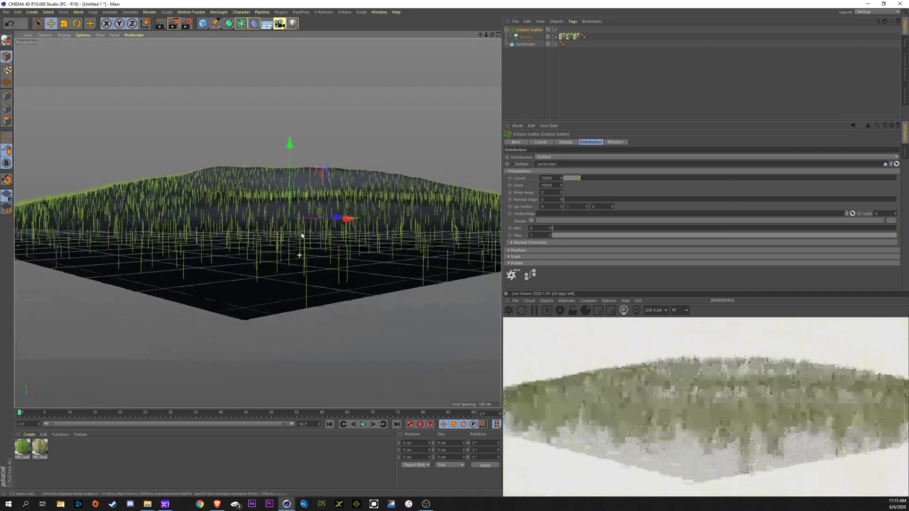
scroll(302, 232, "up", 4)
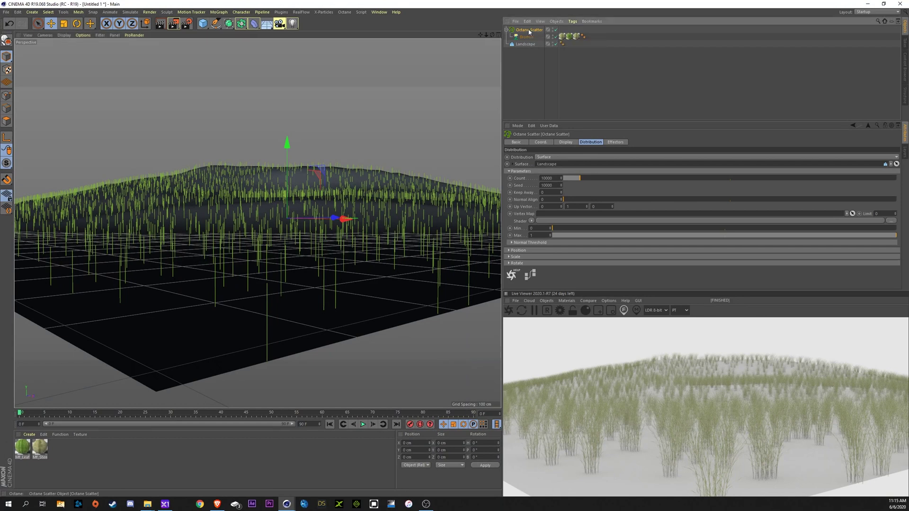
- Duplicate the Octane Scatter and switch the copy's plant to the Prairie Blue preset
key("ctrl+c")
key("ctrl+v")
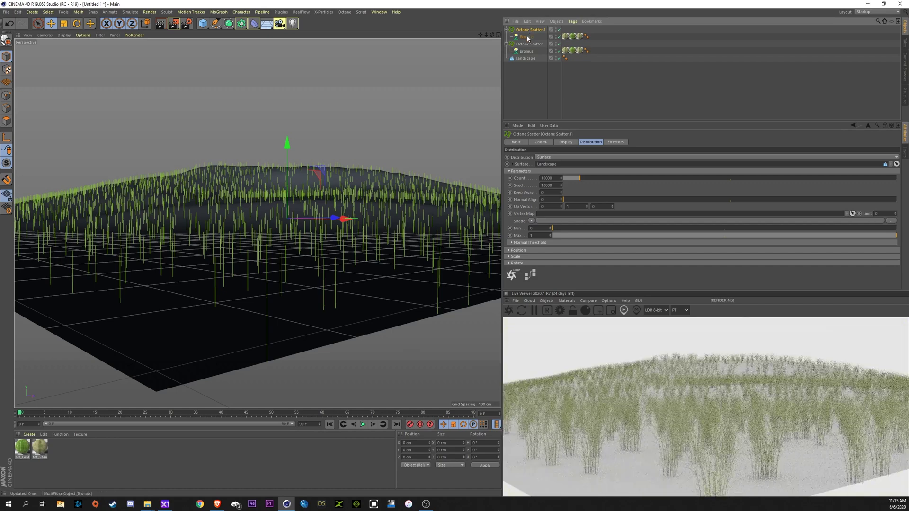
left_click(527, 37)
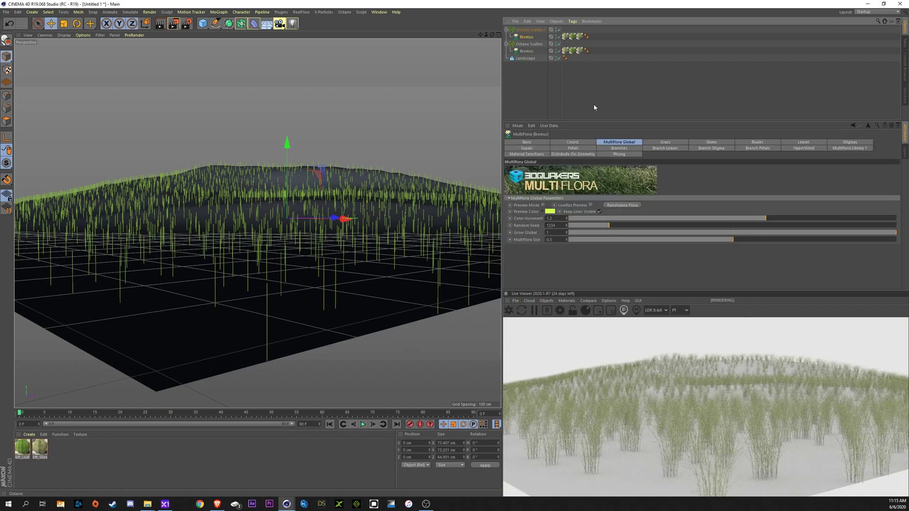
left_click(847, 149)
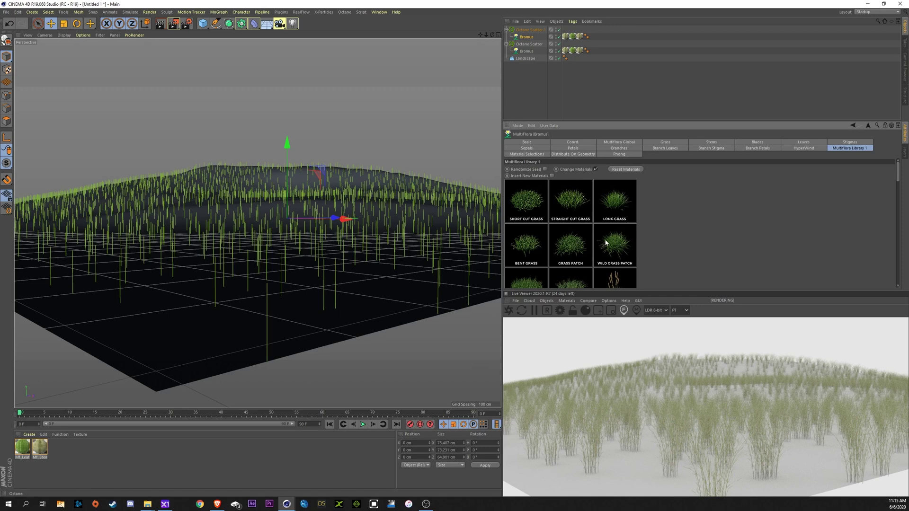
scroll(606, 242, "down", 5)
scroll(606, 242, "down", 2)
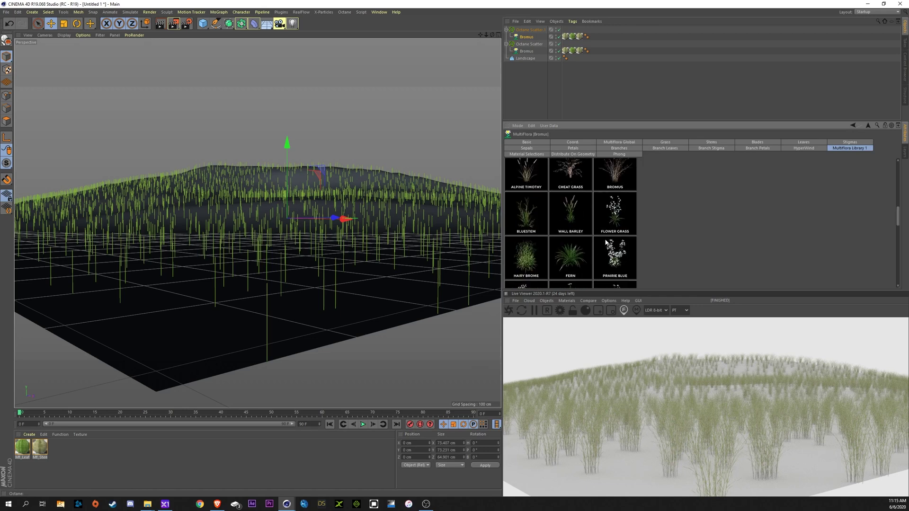
left_click(616, 258)
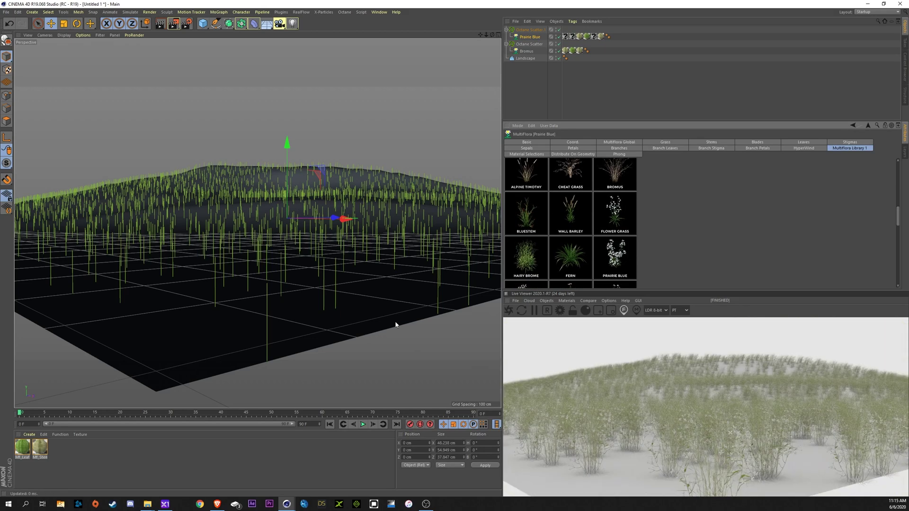
scroll(249, 264, "up", 5)
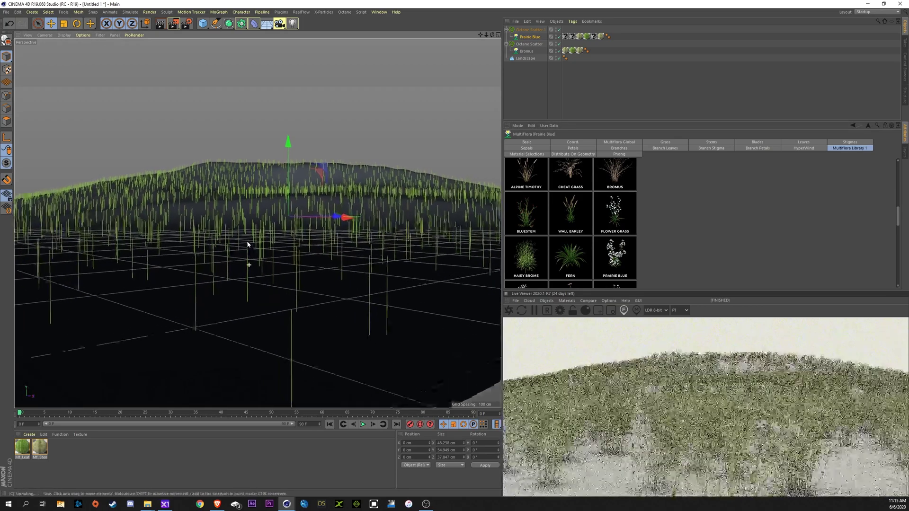
scroll(219, 246, "up", 2)
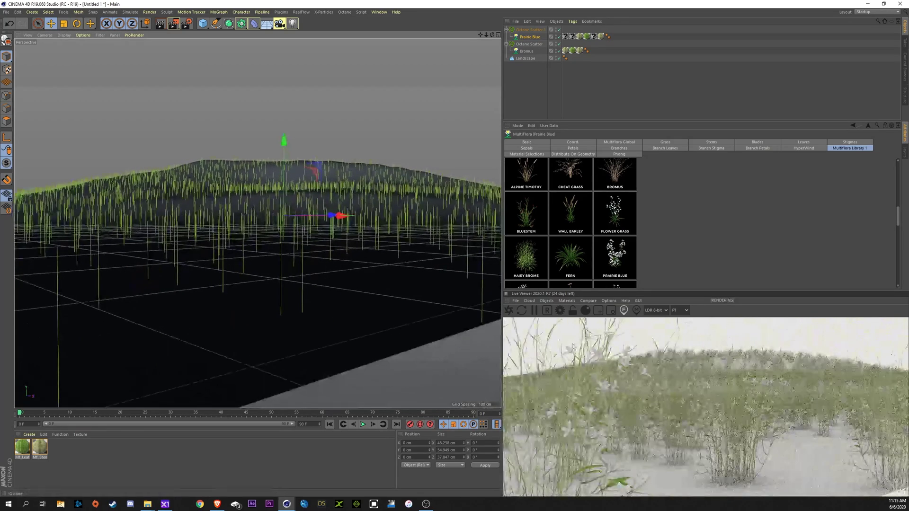
scroll(289, 328, "up", 3)
left_click_drag(321, 291, 337, 255, "alt")
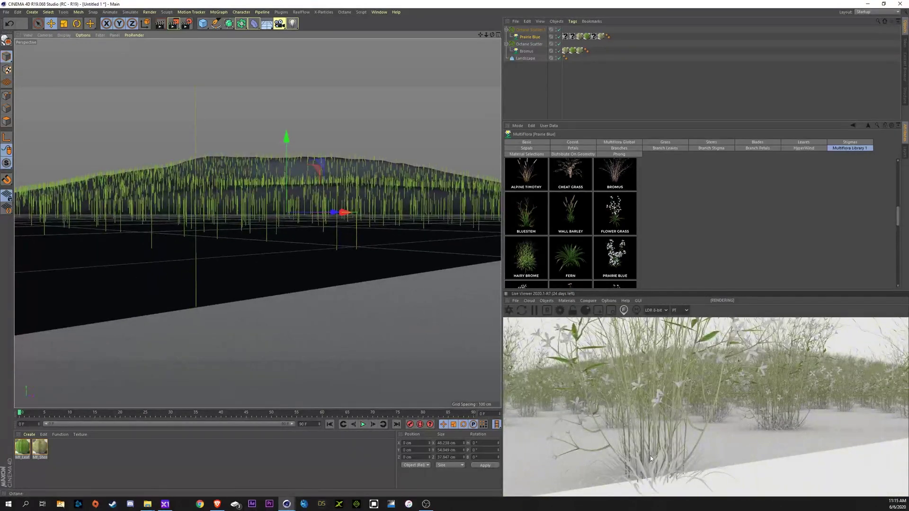
- Lower the copied scatter's Seed to 9997
left_click(530, 30)
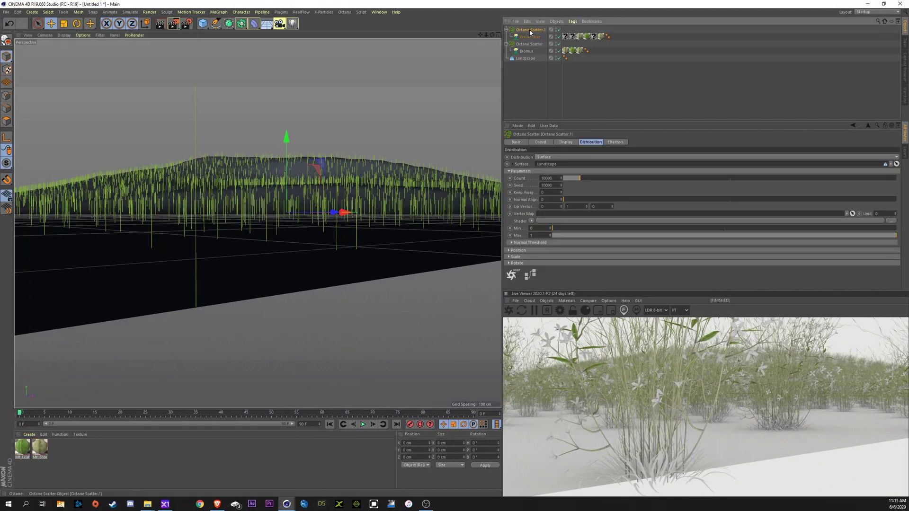
left_click(561, 187)
left_click(561, 187)
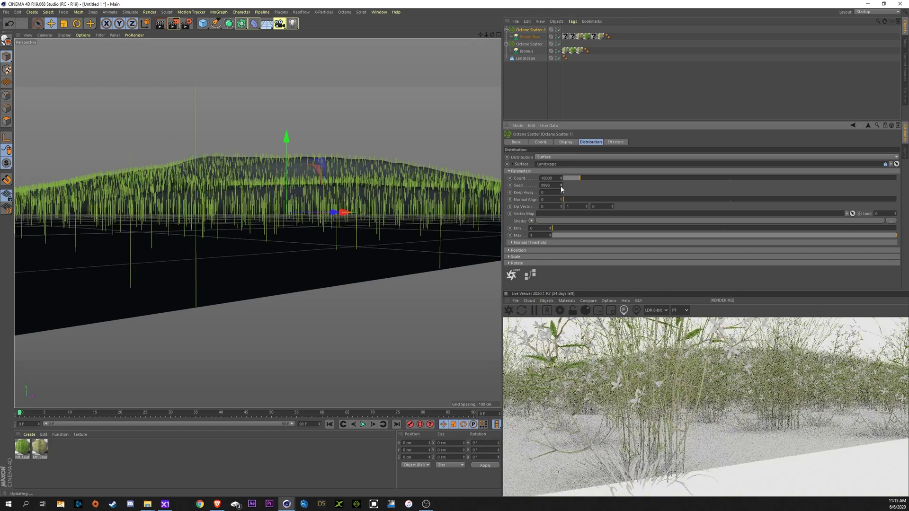
left_click(561, 188)
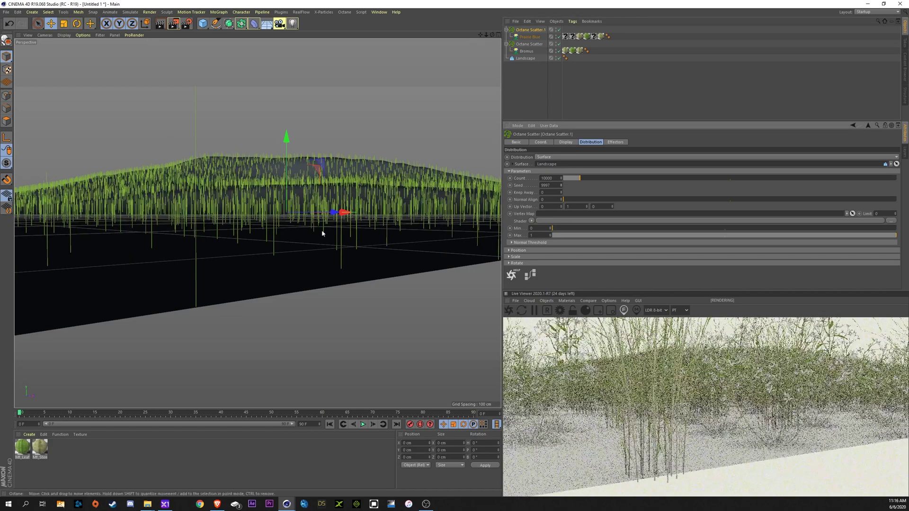
scroll(270, 233, "up", 3)
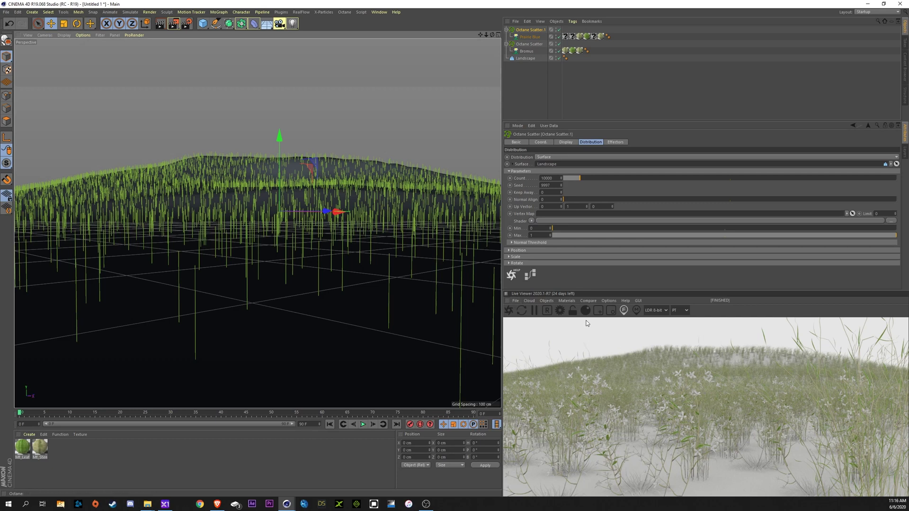
- Download the Grass #d material from the LiveDB library
left_click(567, 301)
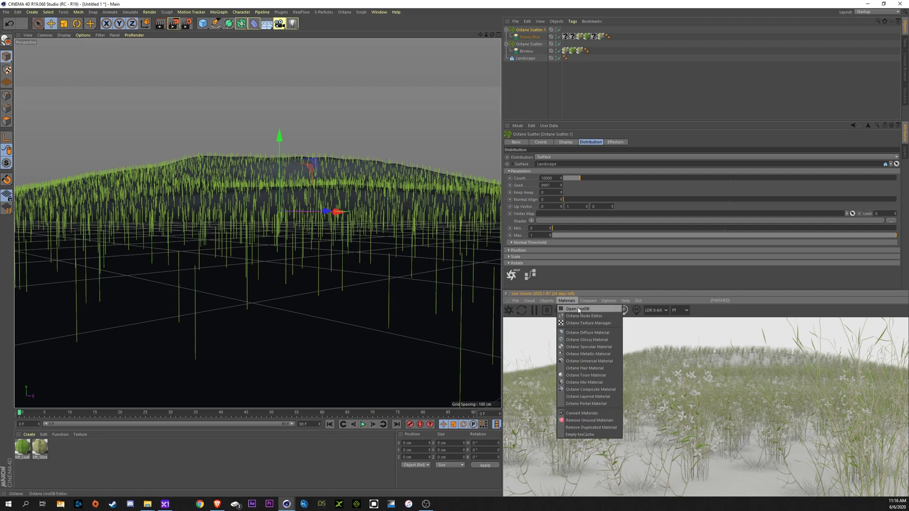
left_click(581, 312)
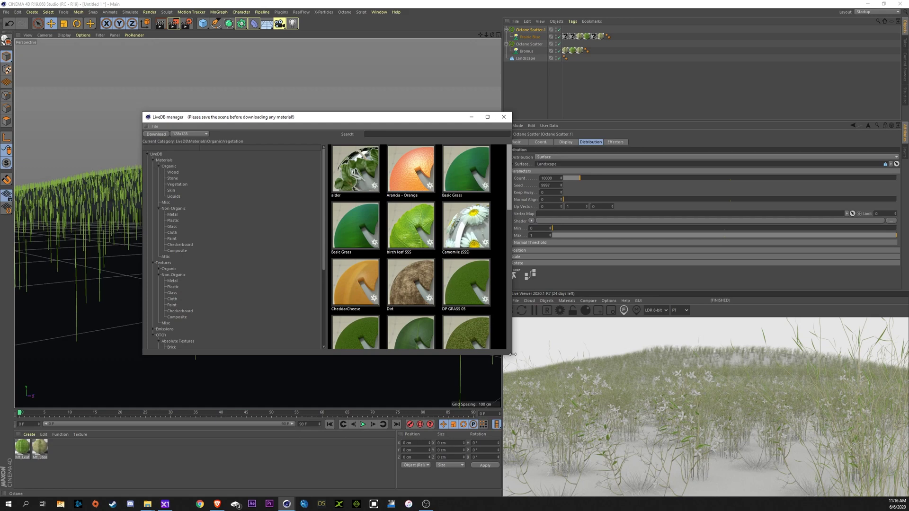
left_click_drag(513, 354, 551, 387)
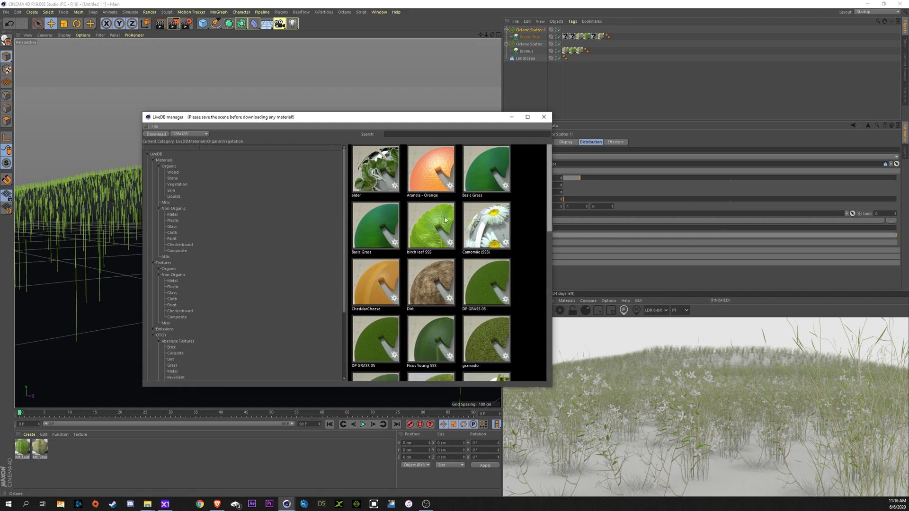
scroll(452, 237, "down", 3)
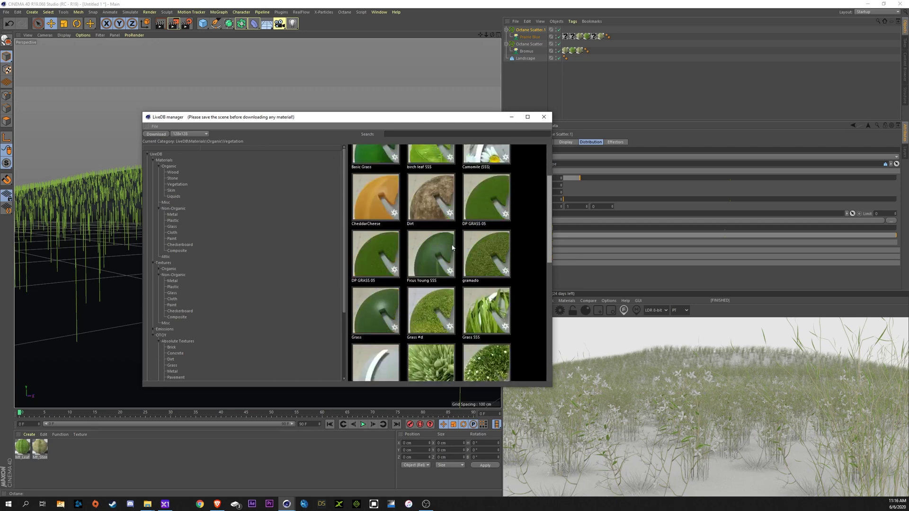
left_click(431, 321)
left_click(161, 135)
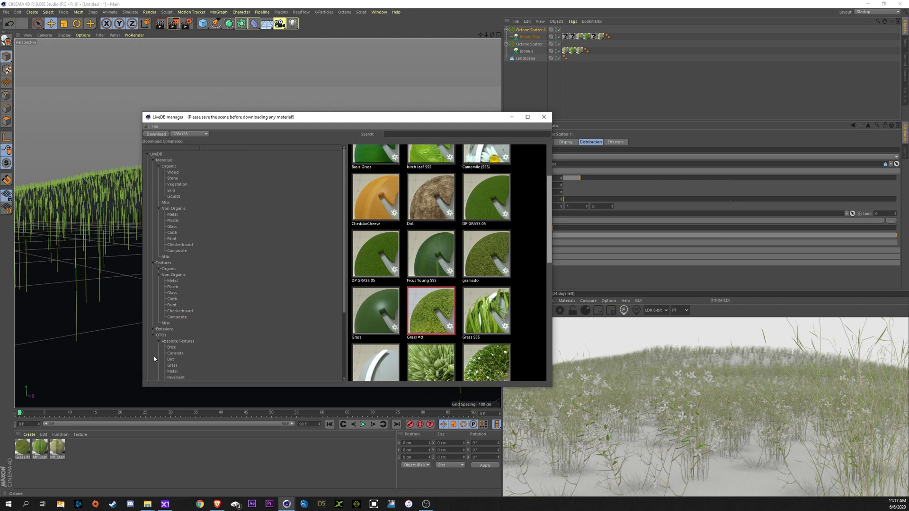
- Apply Grass #d to the Landscape and set its Tiles U and V to 10
left_click_drag(22, 447, 293, 372)
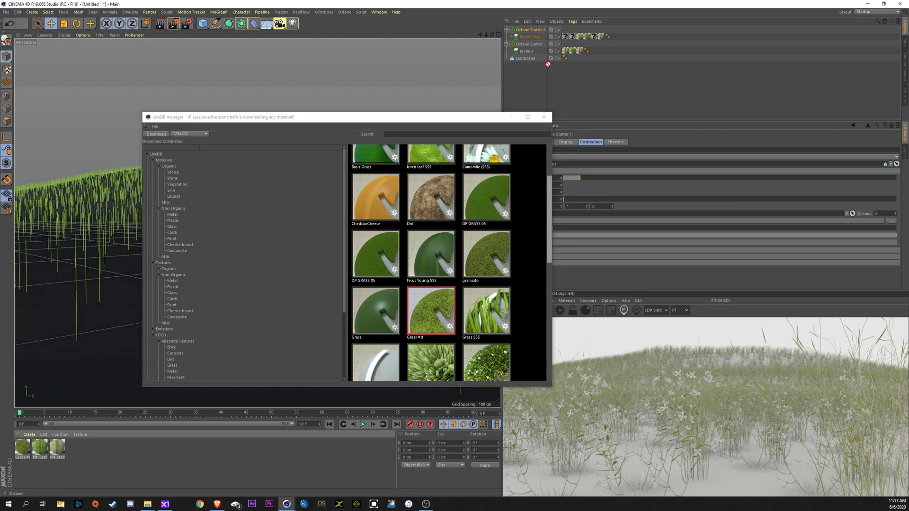
left_click_drag(545, 66, 532, 59)
left_click_drag(454, 119, 0, 117)
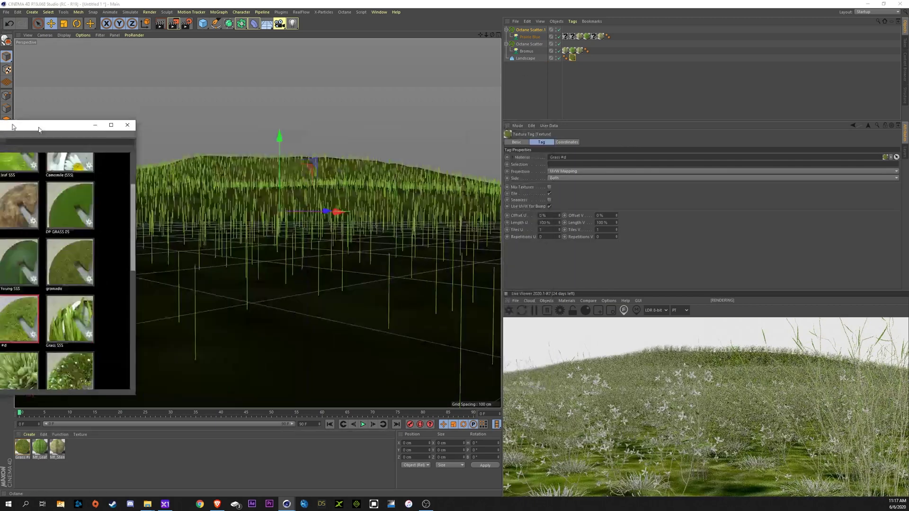
left_click(573, 60)
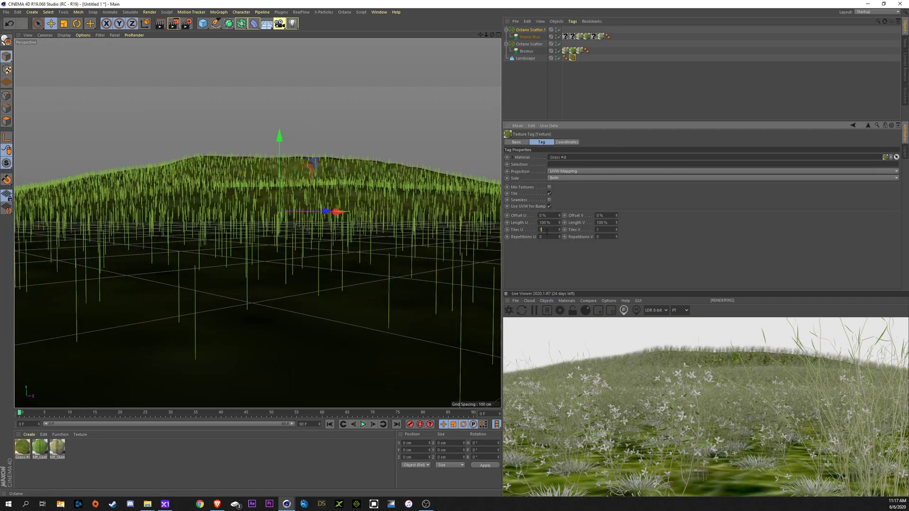
left_click(603, 229)
type("10")
key("Return")
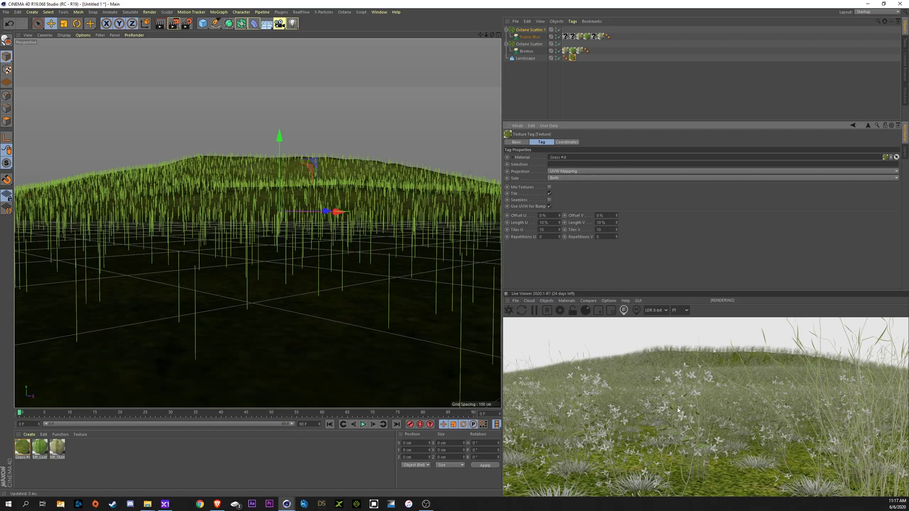
- Open the Grass #d material's node graph and make room before its Diffuse input
left_click(23, 447)
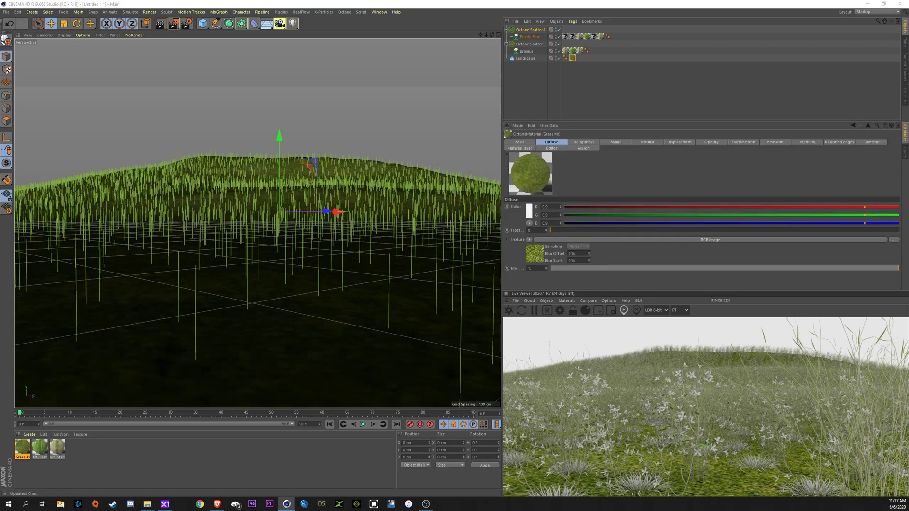
double_click(22, 447)
left_click(104, 186)
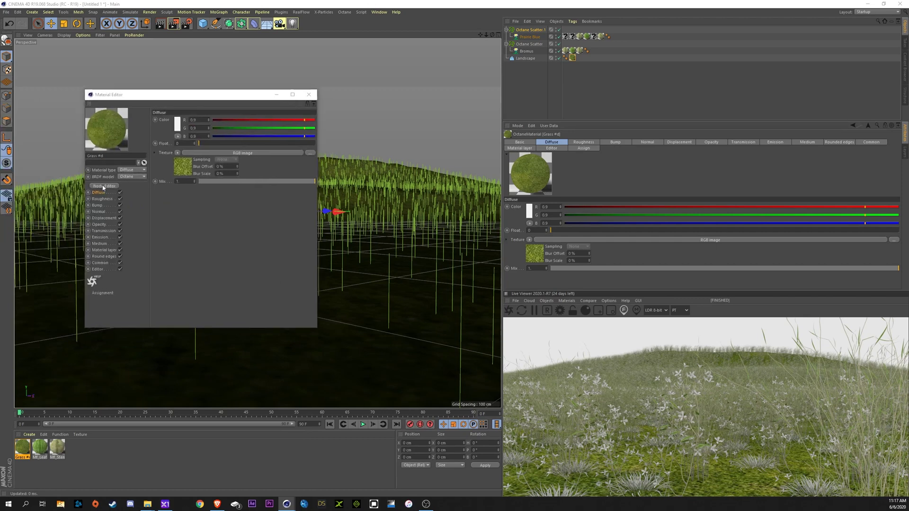
left_click_drag(520, 125, 527, 77)
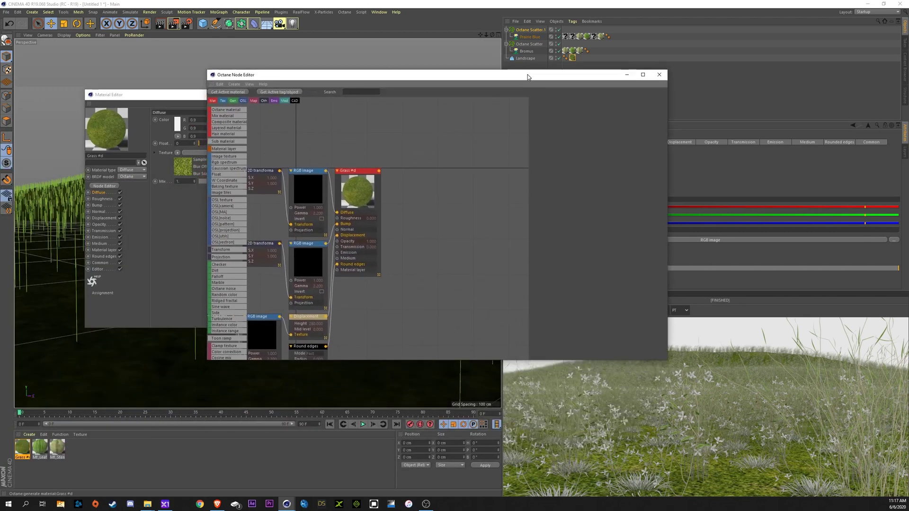
left_click_drag(353, 171, 452, 163)
scroll(227, 280, "down", 5)
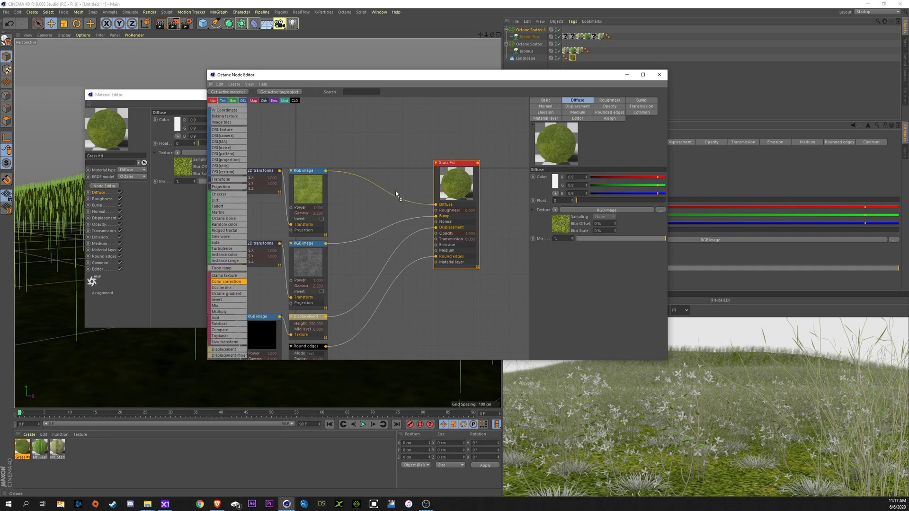
- Insert a Color Correction node before Diffuse and lower Saturation to about 0.65
left_click_drag(380, 190, 379, 189)
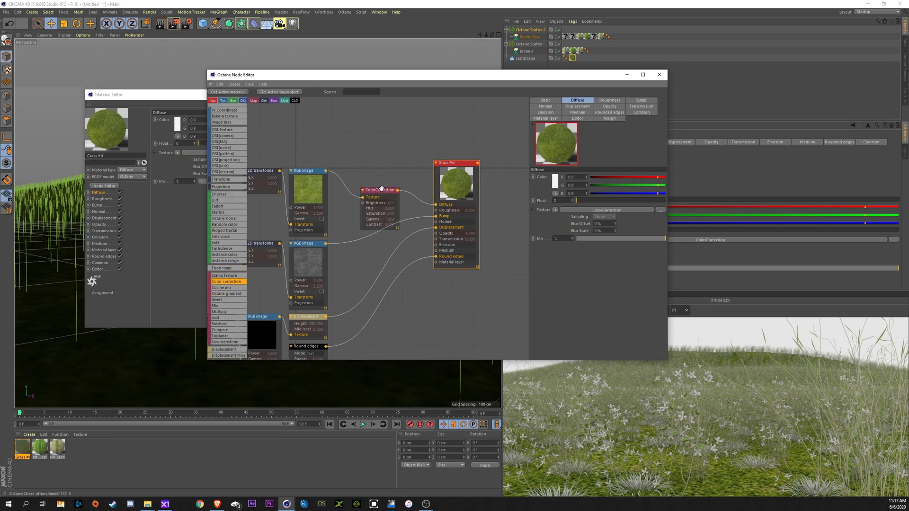
left_click(377, 174)
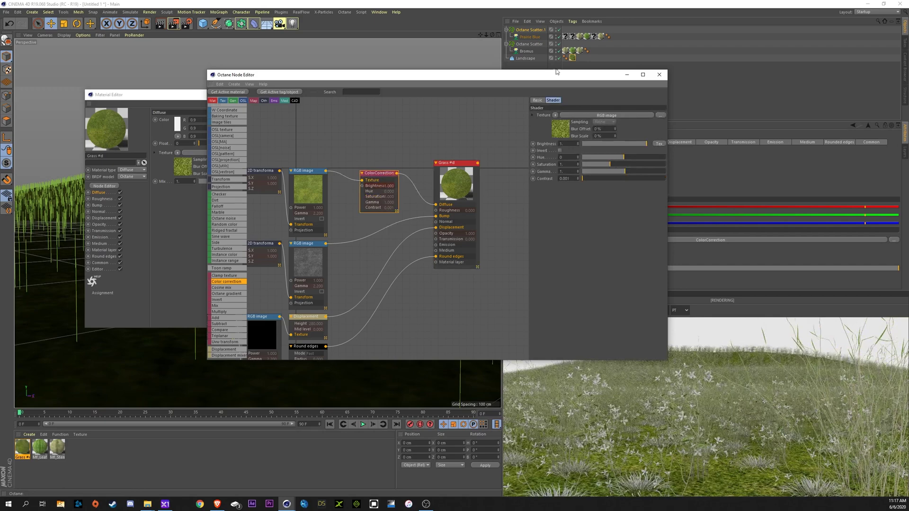
left_click_drag(549, 74, 508, 33)
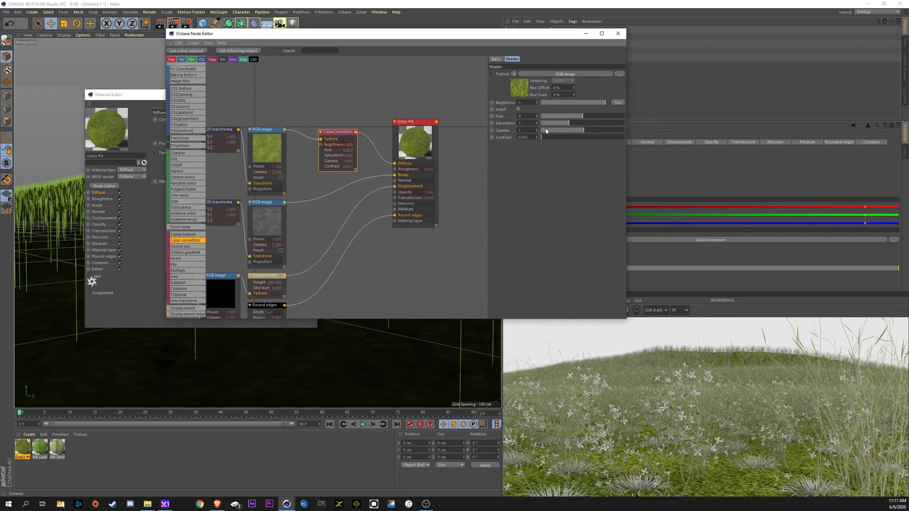
left_click_drag(567, 124, 555, 123)
left_click(618, 34)
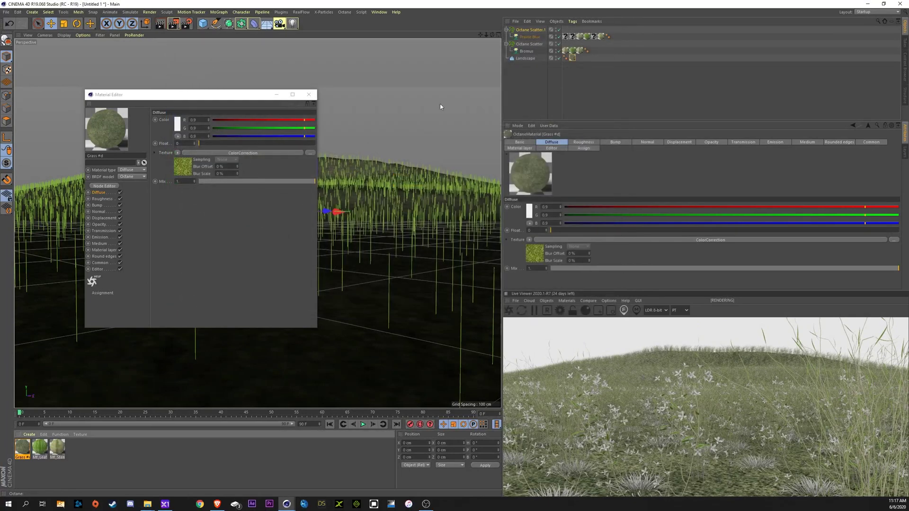
left_click(309, 95)
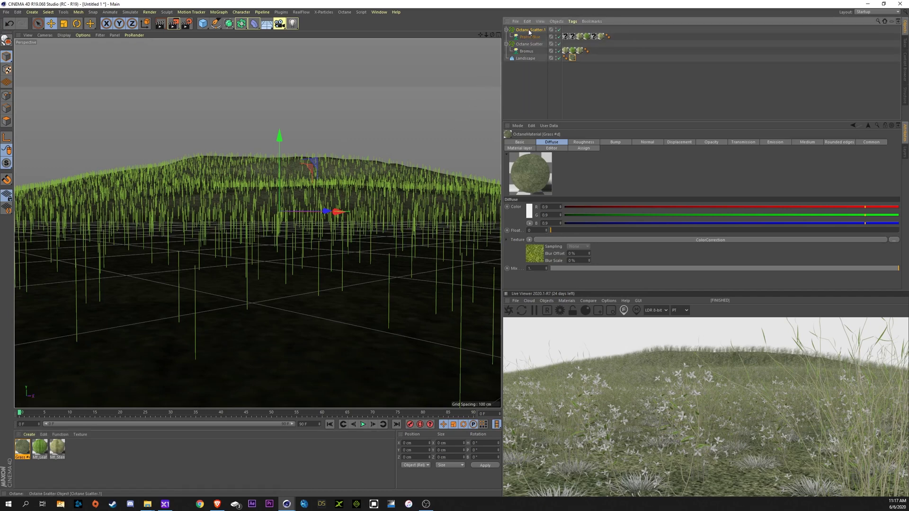
- Duplicate Octane Scatter.1 and delete the Prairie Blue child from the copy
key("ctrl+c")
key("ctrl+v")
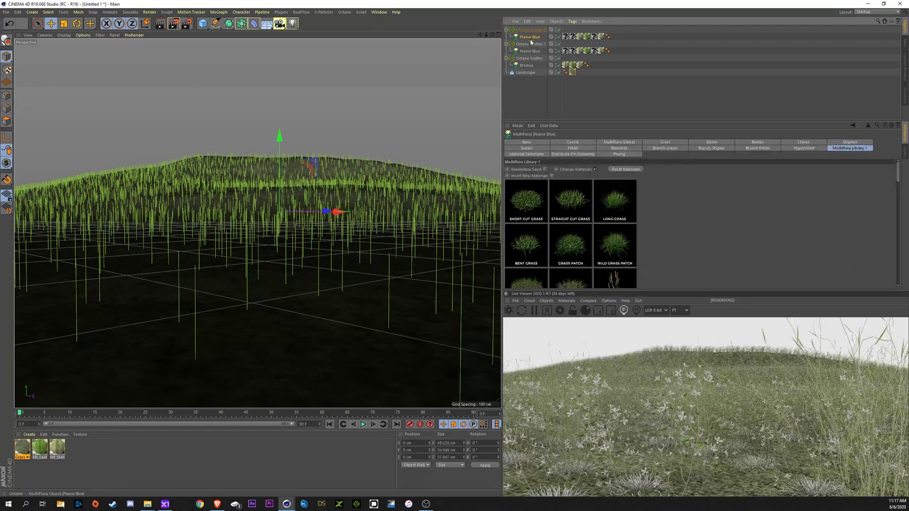
key("Delete")
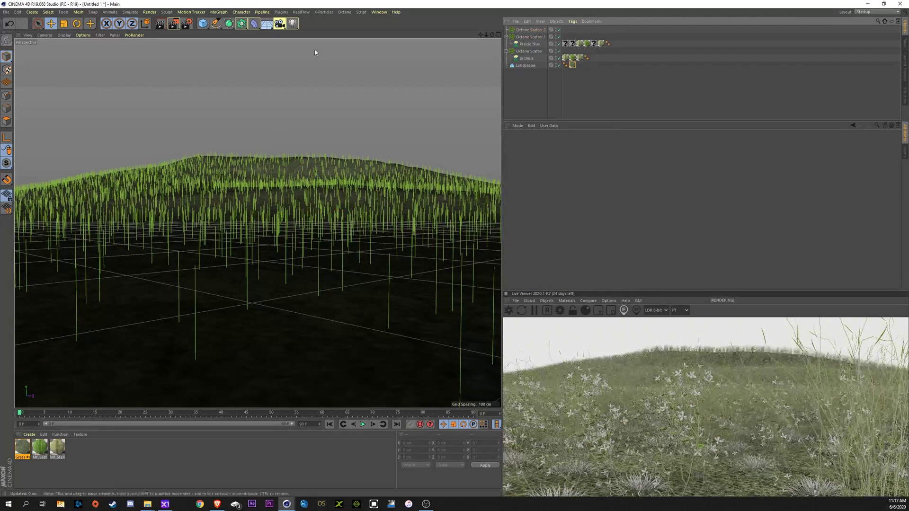
- Add a Forester Tree from the Plugins > Forester menu
left_click(280, 12)
mouse_move(315, 42)
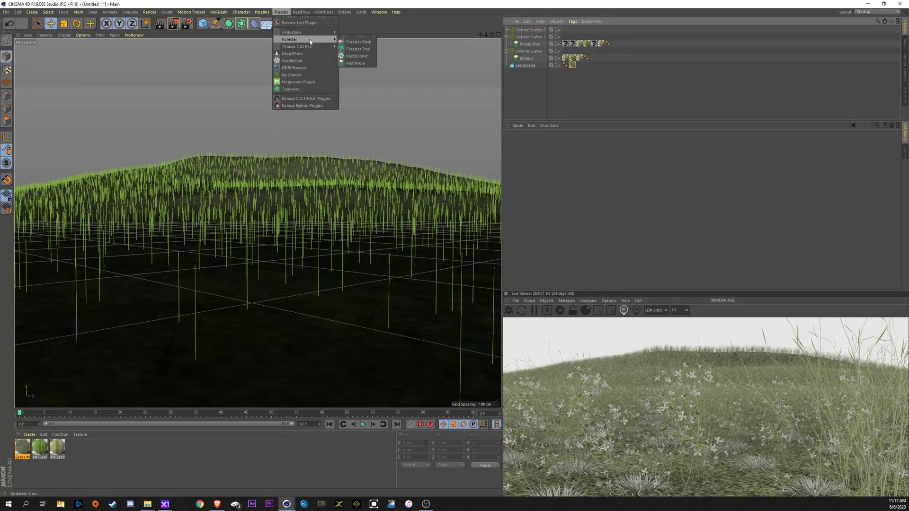
left_click(358, 48)
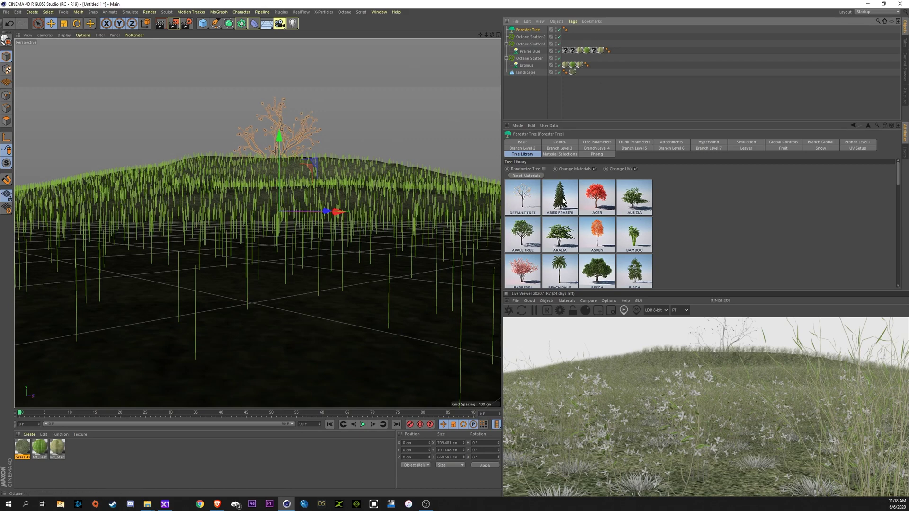
- Apply the Abies Fraseri library preset to the tree and set Viewport Levels to 3
left_click(562, 201)
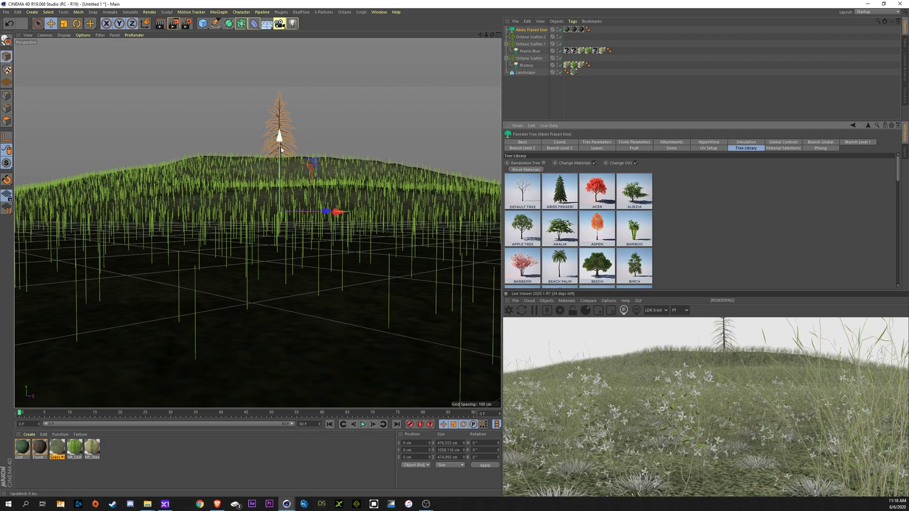
scroll(281, 126, "up", 8)
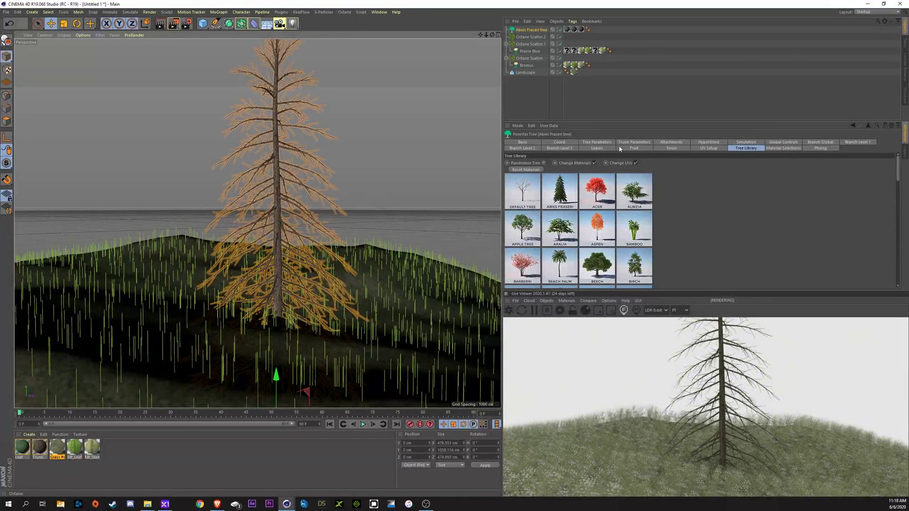
left_click(602, 142)
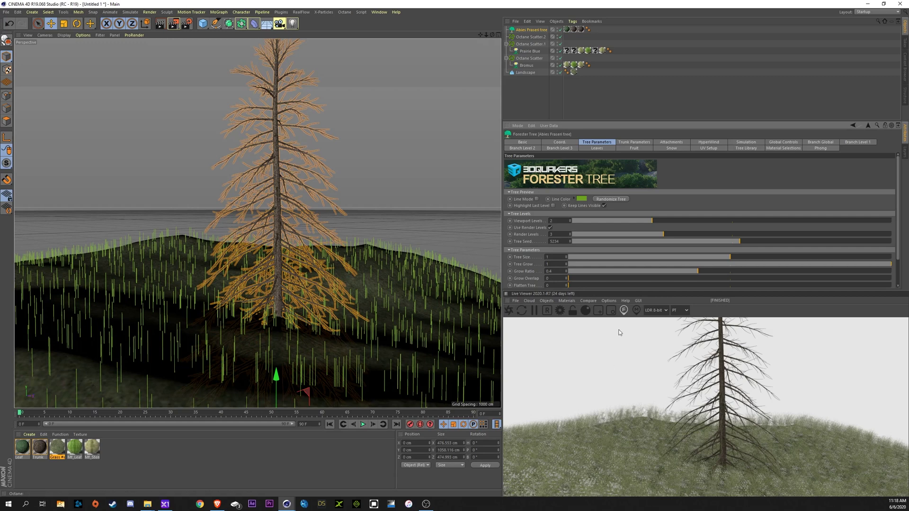
left_click(188, 24)
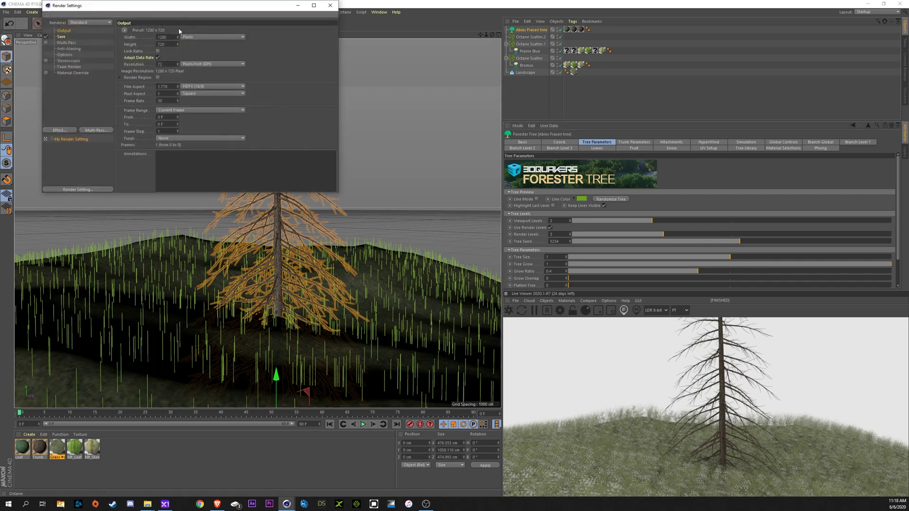
left_click(330, 5)
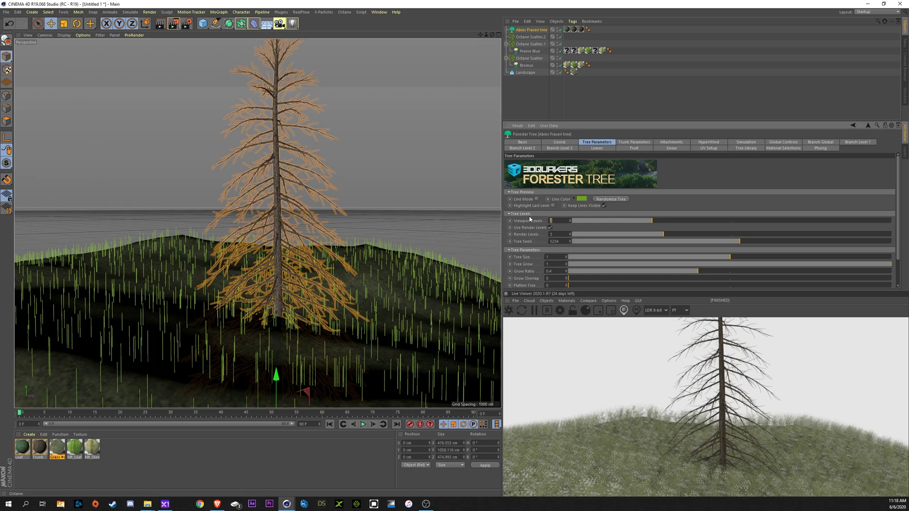
type("3")
key("Return")
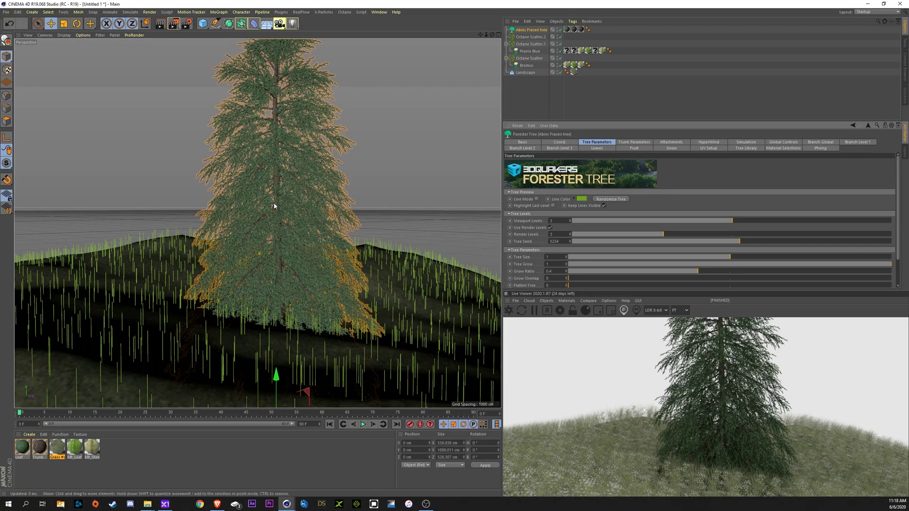
- Add an Octane Daylight from the Live Viewer's Objects menu
scroll(280, 189, "up", 6)
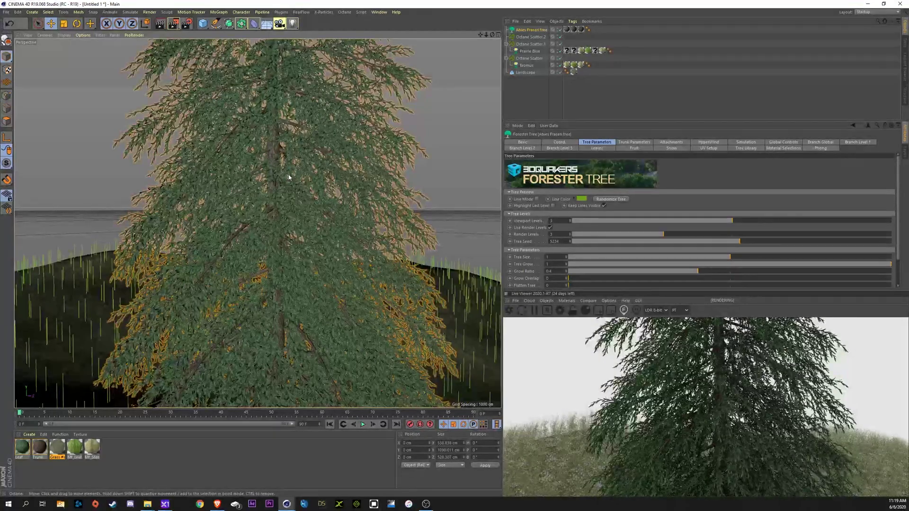
left_click(547, 301)
mouse_move(562, 332)
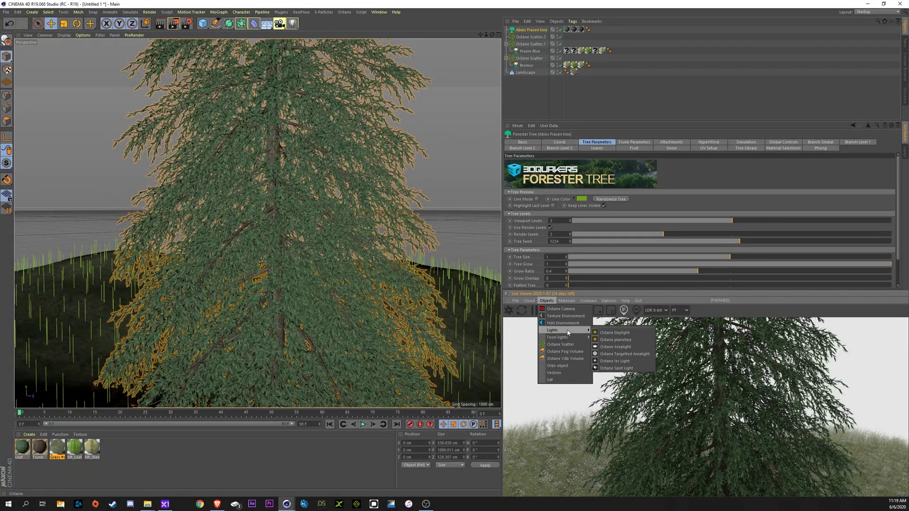
left_click(619, 332)
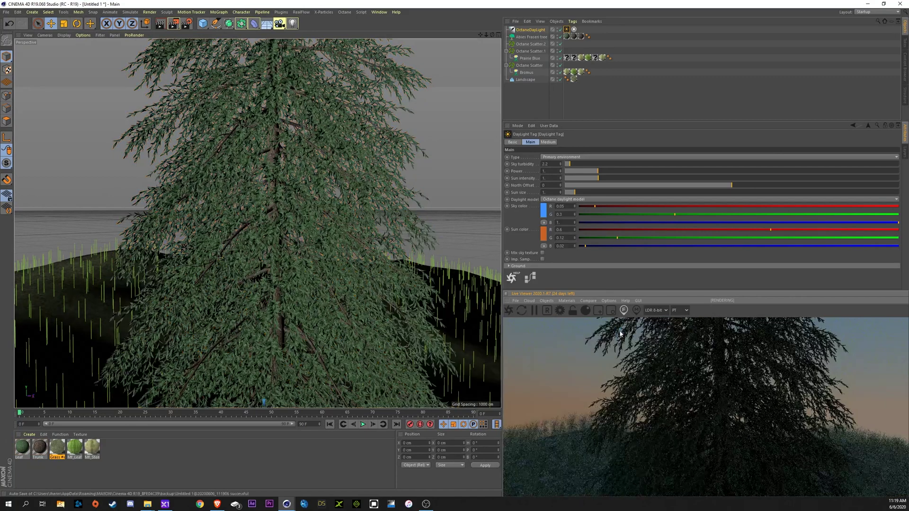
- Tilt the daylight to -45° pitch and select the Leaf and Trunk materials
left_click(530, 30)
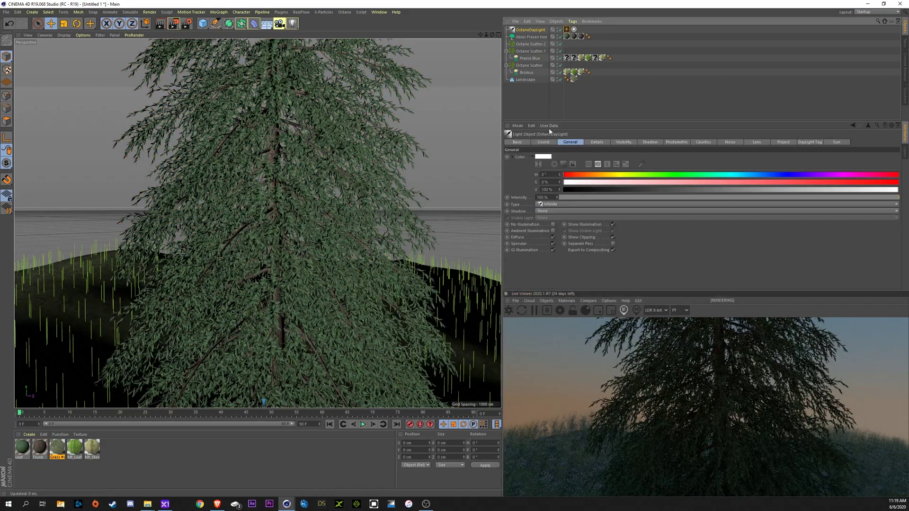
left_click(545, 143)
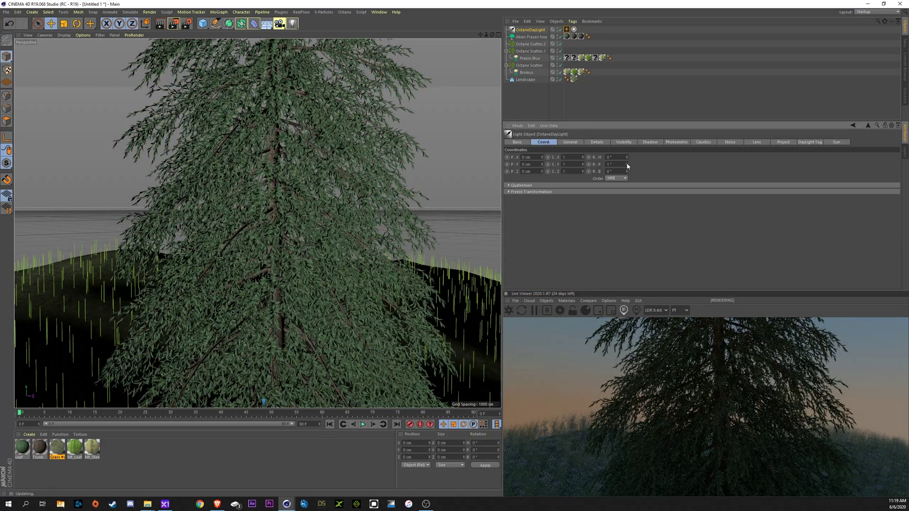
left_click_drag(627, 165, 627, 188)
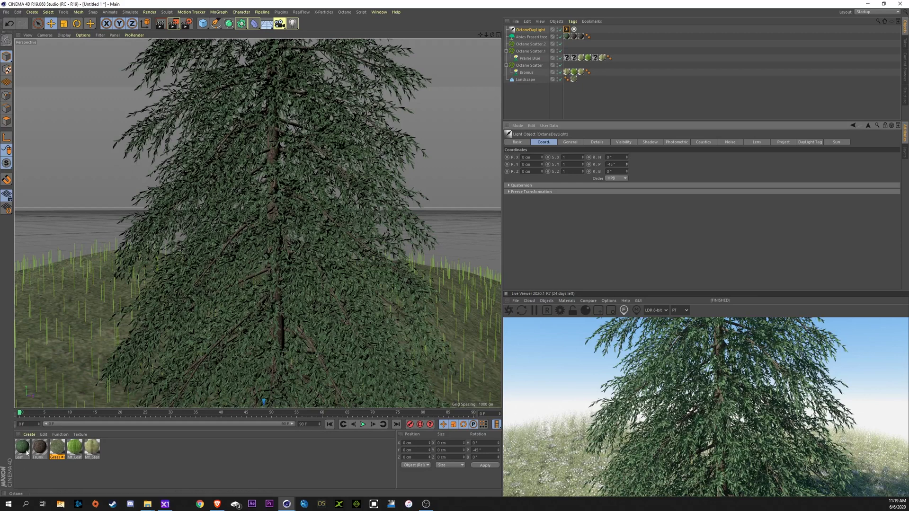
left_click_drag(43, 471, 21, 443)
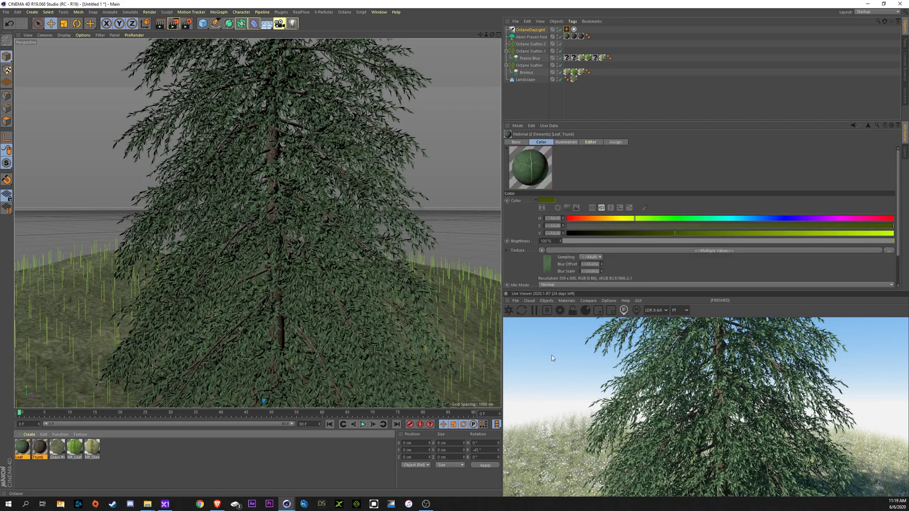
- Convert Leaf and Trunk to Octane materials, remove unused ones, and open Leaf for editing
left_click(569, 300)
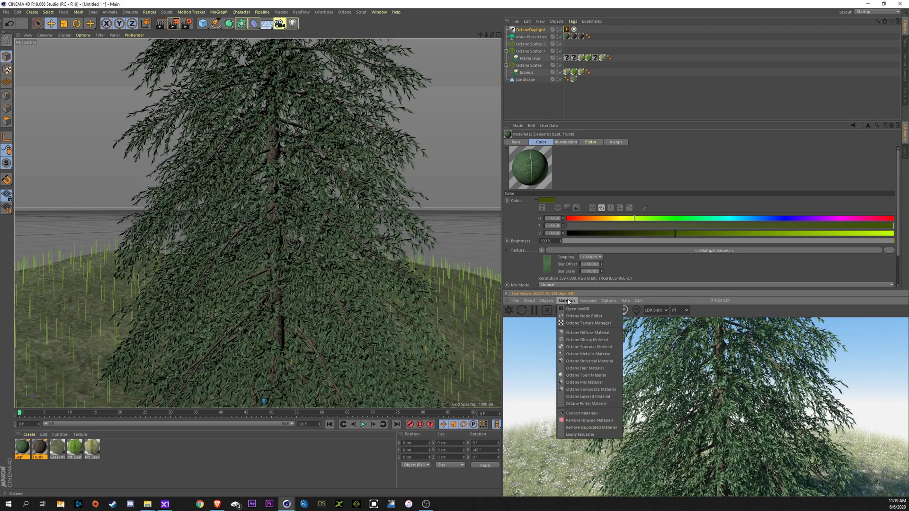
left_click(582, 413)
left_click(567, 300)
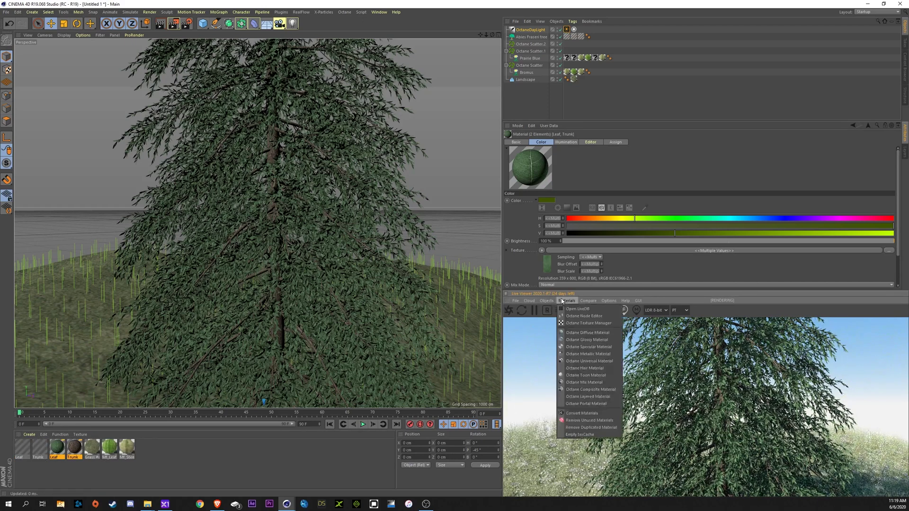
left_click(587, 421)
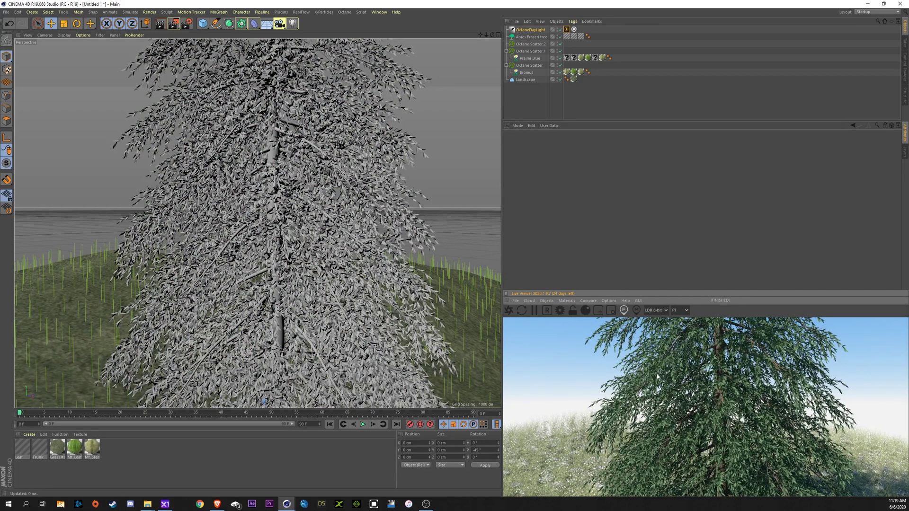
left_click(21, 449)
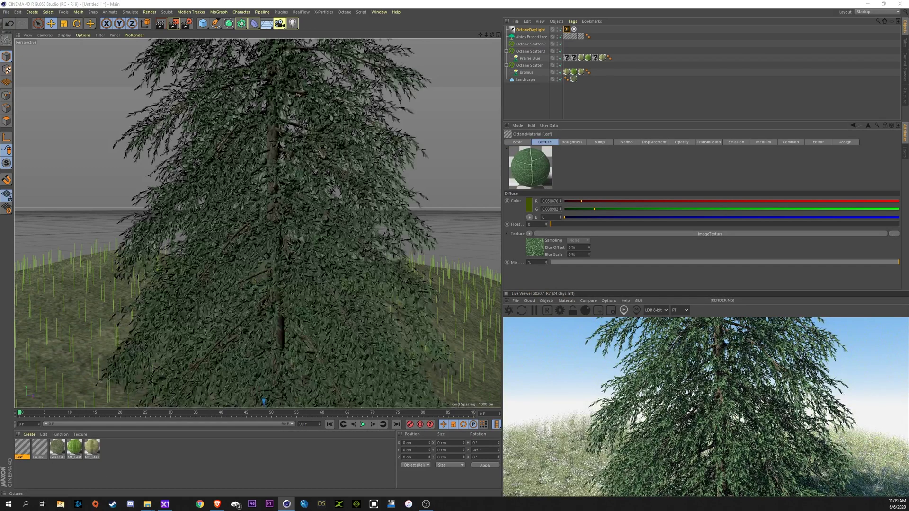
double_click(22, 449)
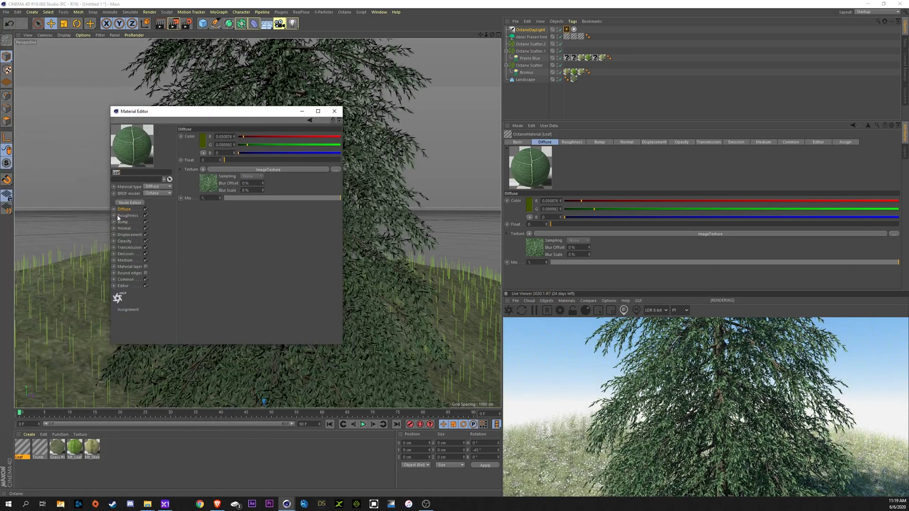
- In the enlarged Leaf node graph, wire the ImageTexture output into Transmission
left_click(130, 203)
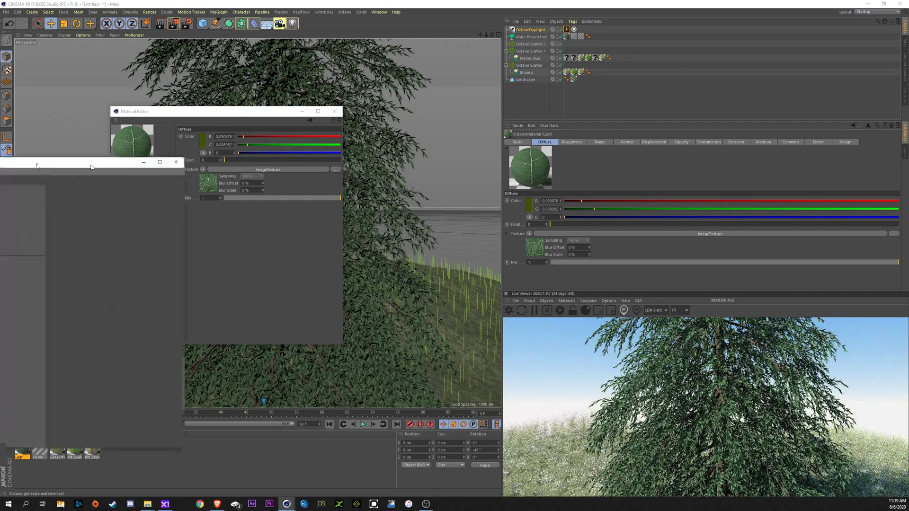
left_click_drag(321, 41, 315, 25)
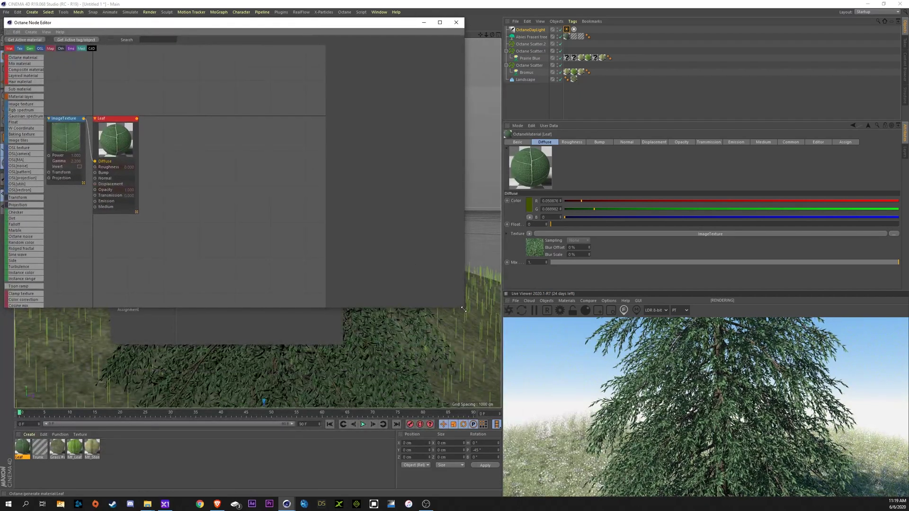
left_click_drag(464, 310, 485, 340)
left_click_drag(120, 119, 192, 115)
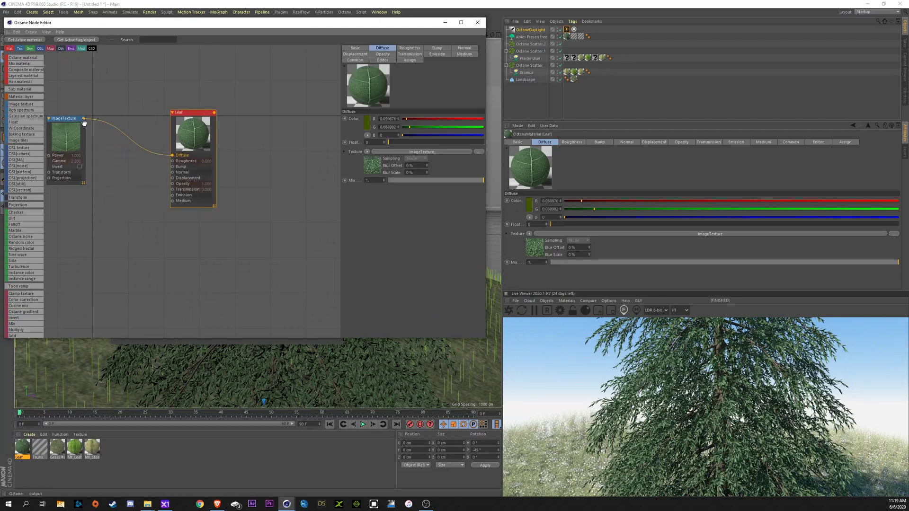
left_click_drag(83, 119, 173, 189)
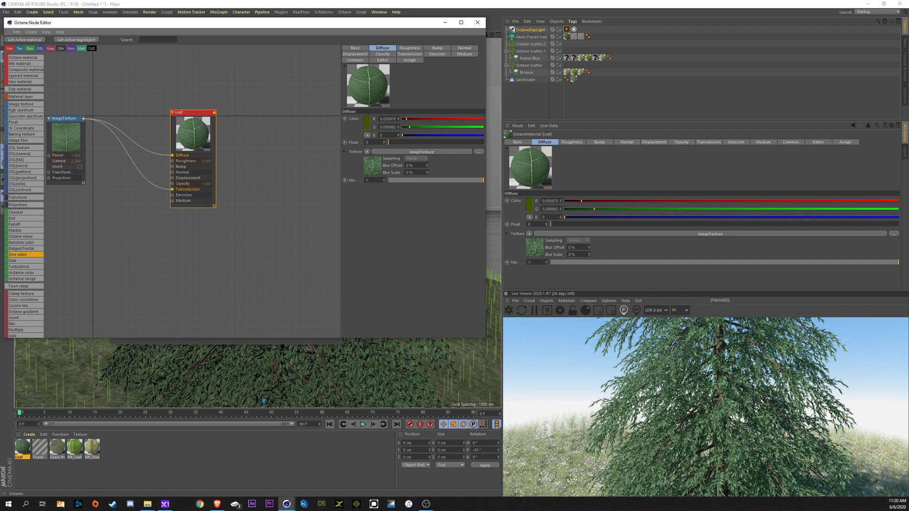
- Delete the misplaced Transmission wire and reconnect the ImageTexture output to Transmission
scroll(245, 350, "up", 5)
scroll(246, 305, "up", 5)
left_click(245, 290)
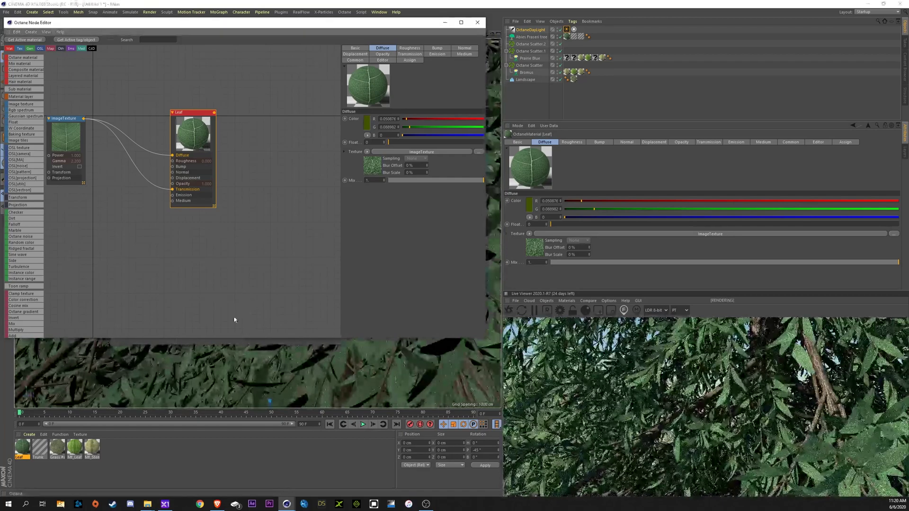
scroll(205, 360, "up", 8)
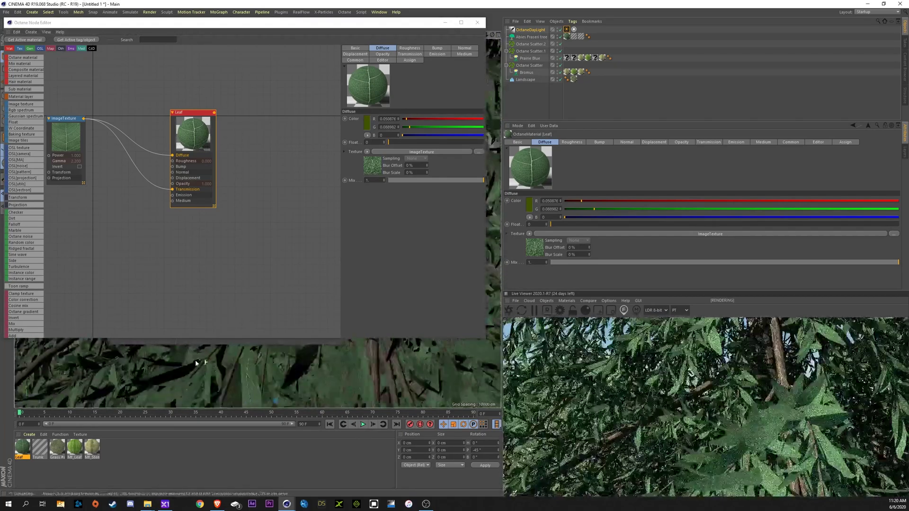
scroll(189, 362, "up", 5)
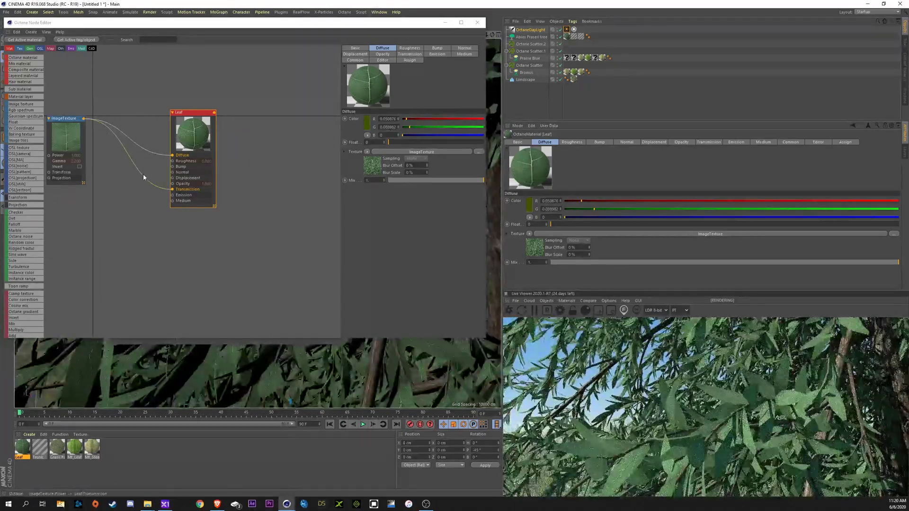
left_click(142, 176)
key("Delete")
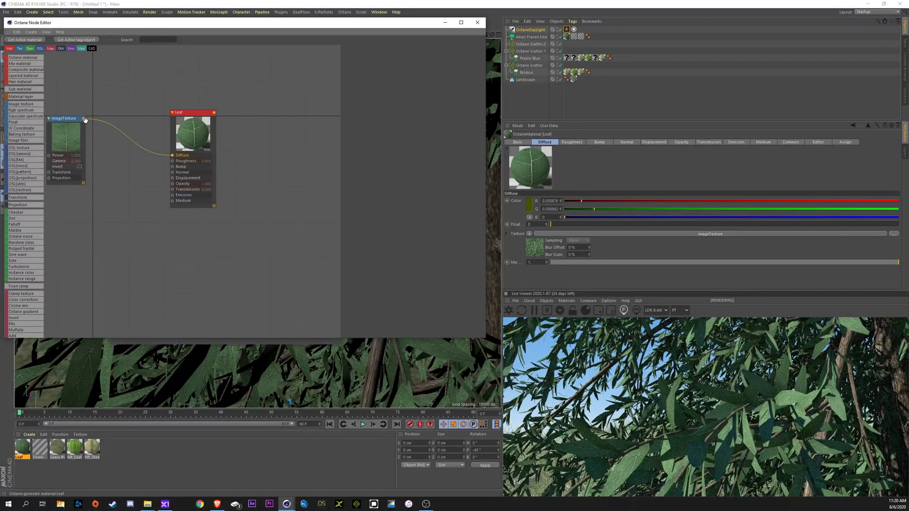
left_click_drag(85, 120, 173, 191)
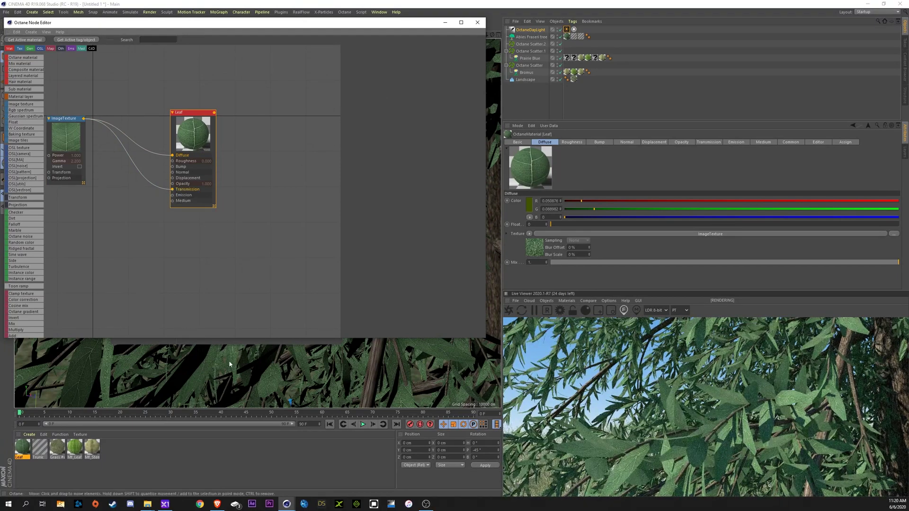
- Wire the Mf_Leaf material's image texture into its Transmission input
left_click(477, 22)
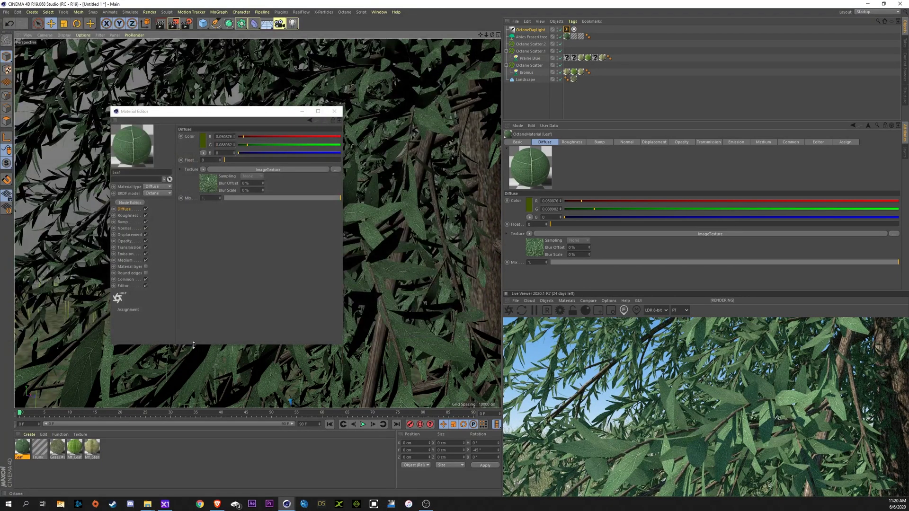
scroll(193, 354, "down", 5)
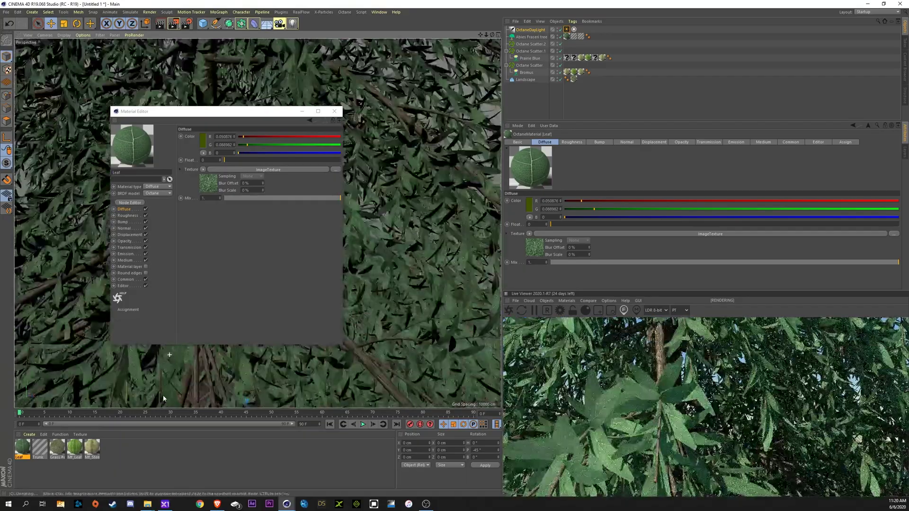
scroll(169, 354, "down", 10)
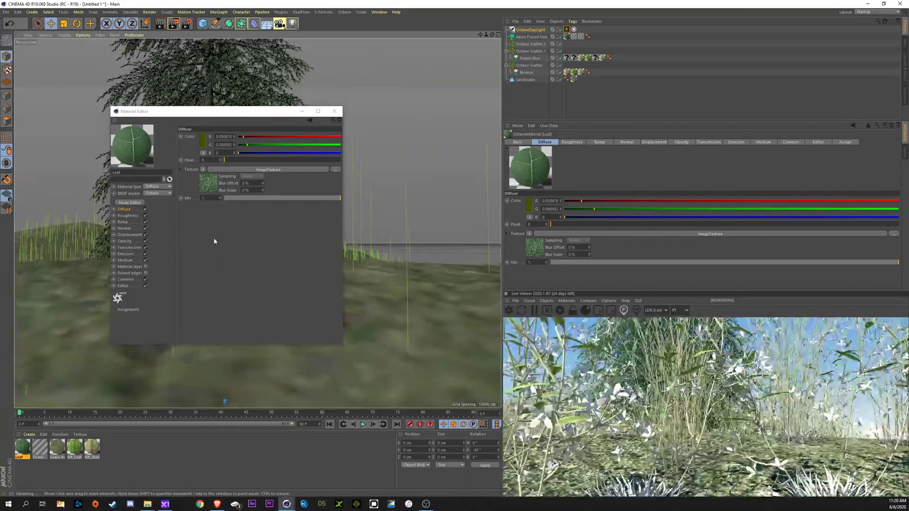
left_click(74, 448)
left_click(131, 203)
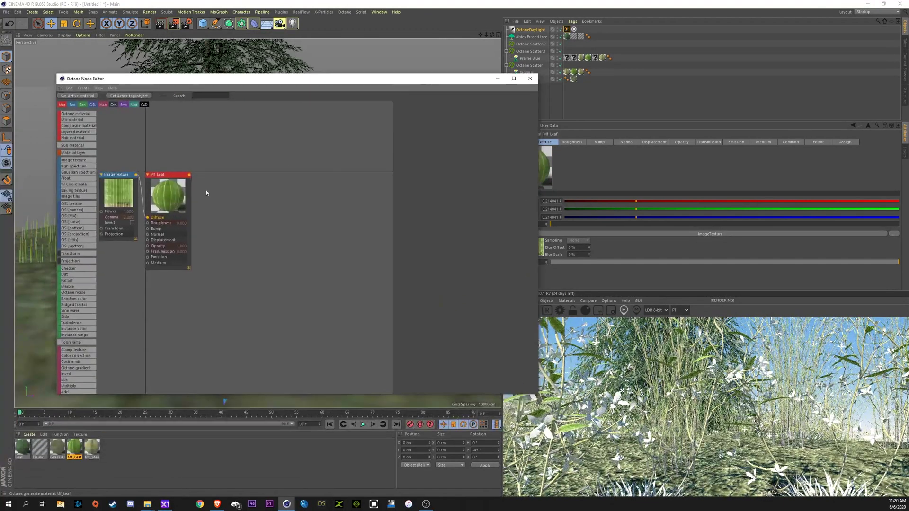
left_click_drag(176, 175, 284, 154)
left_click_drag(136, 176, 256, 231)
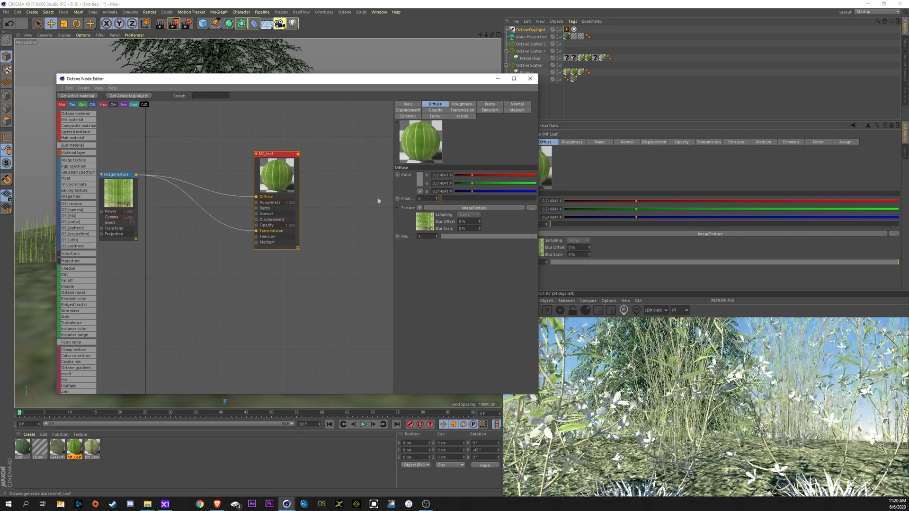
left_click(530, 79)
- Wire the Mf_Stem material's image texture into its Transmission input
left_click(93, 447)
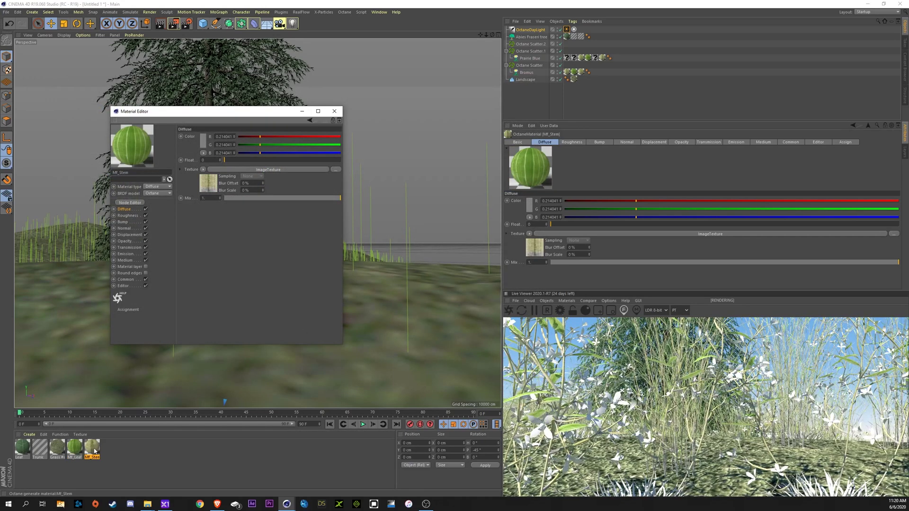
left_click(130, 203)
left_click_drag(124, 167, 201, 248)
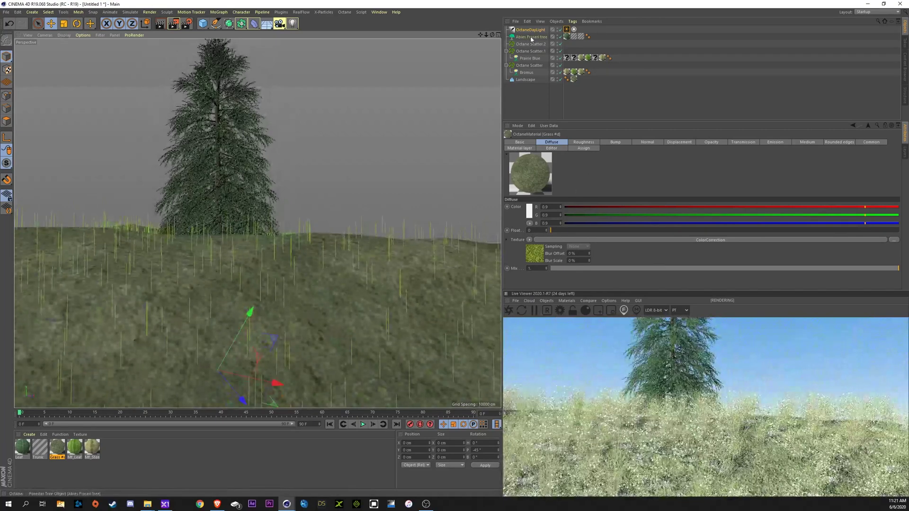
- Parent the Abies Fraseri tree under Octane Scatter.2 and set its Count to 25
left_click(526, 37)
left_click_drag(525, 38, 532, 45)
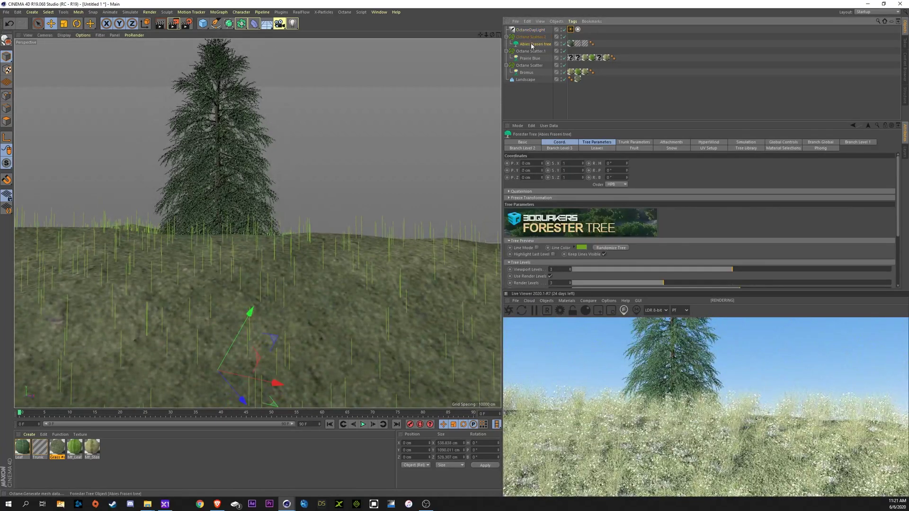
left_click(530, 37)
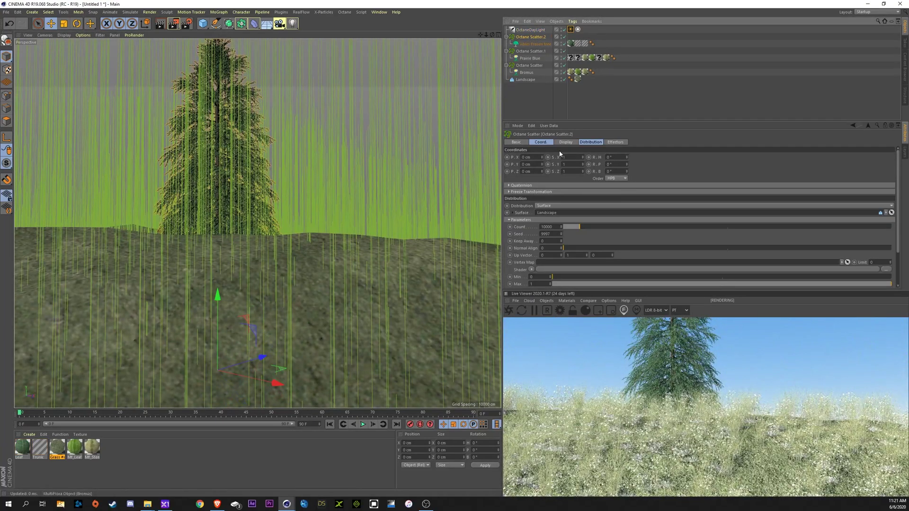
double_click(547, 227)
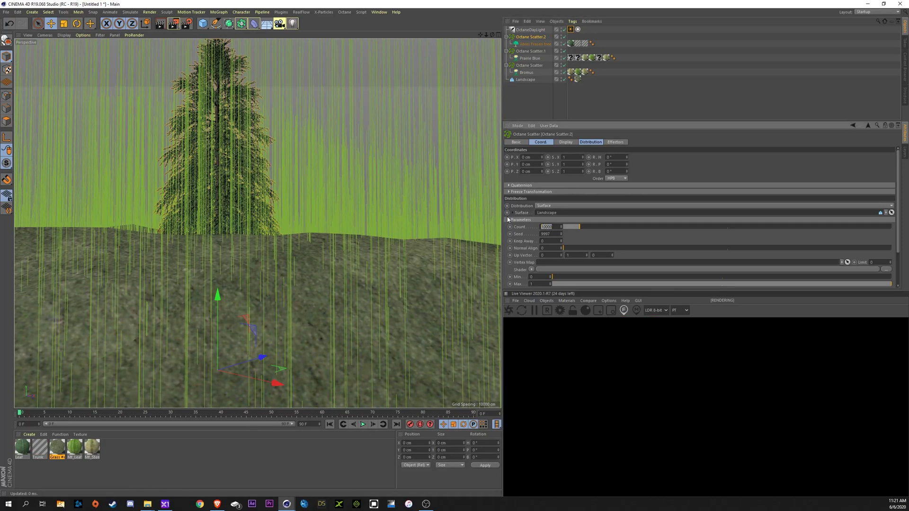
type("25")
key("Return")
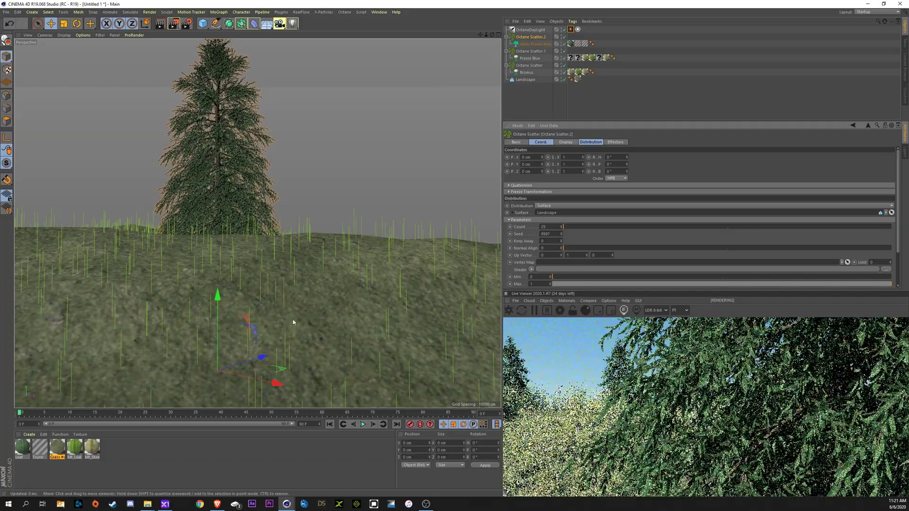
scroll(276, 323, "down", 6)
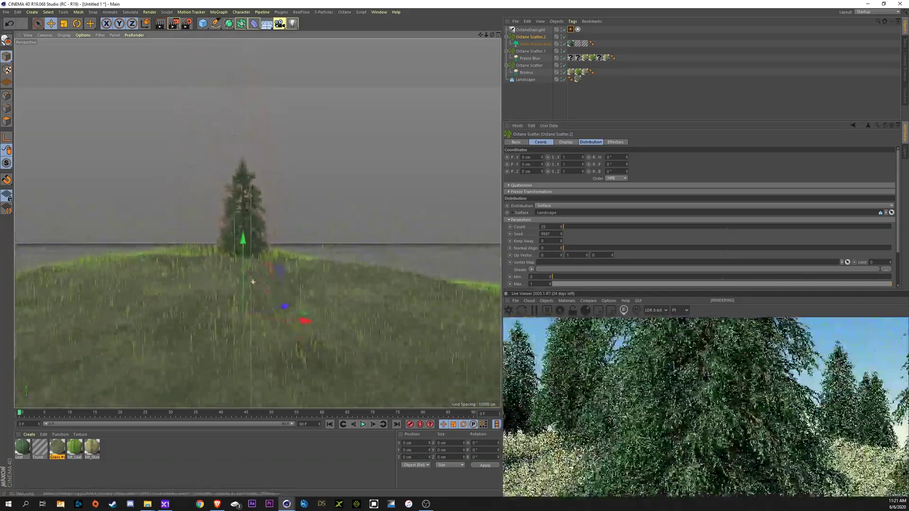
left_click_drag(252, 281, 391, 292, "alt")
left_click_drag(298, 294, 324, 235, "alt")
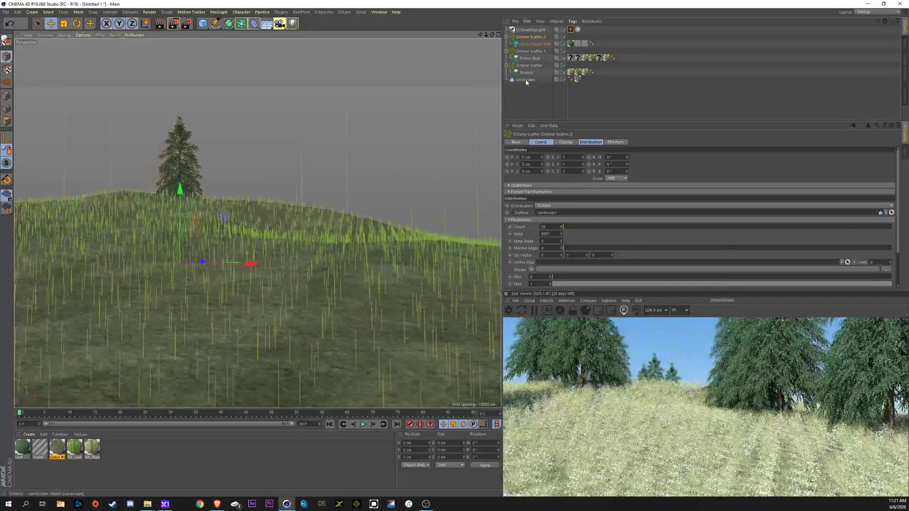
- Reduce the Landscape's height and move it lower, then enlarge the render preview
left_click(526, 81)
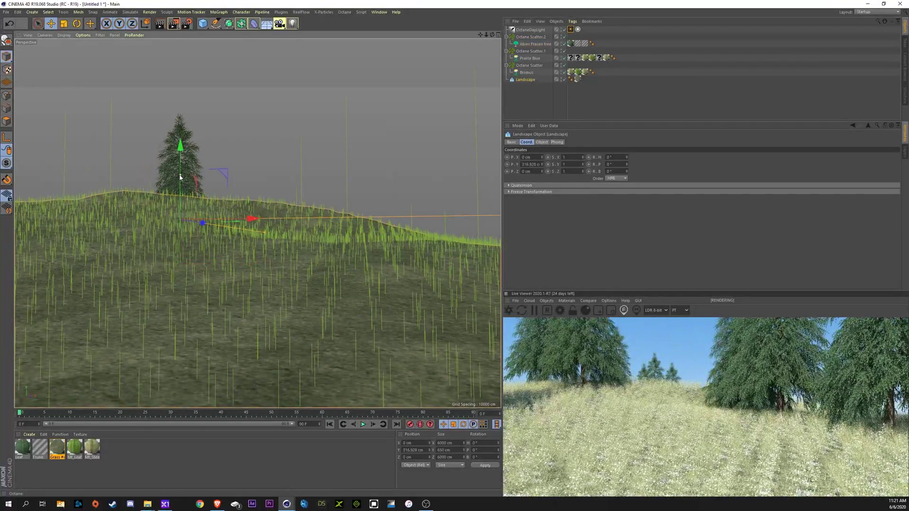
left_click_drag(179, 179, 181, 188)
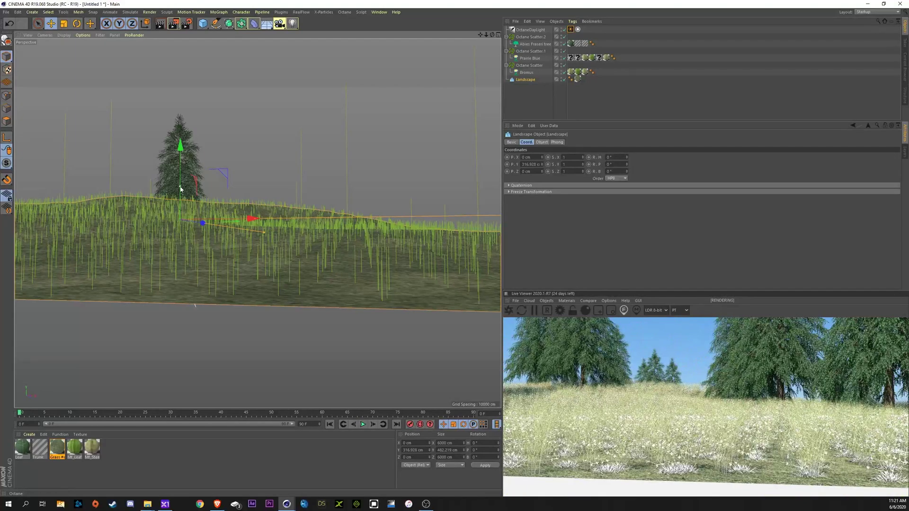
left_click_drag(181, 164, 81, 379)
left_click_drag(147, 256, 200, 236, "alt")
left_click_drag(701, 290, 700, 237)
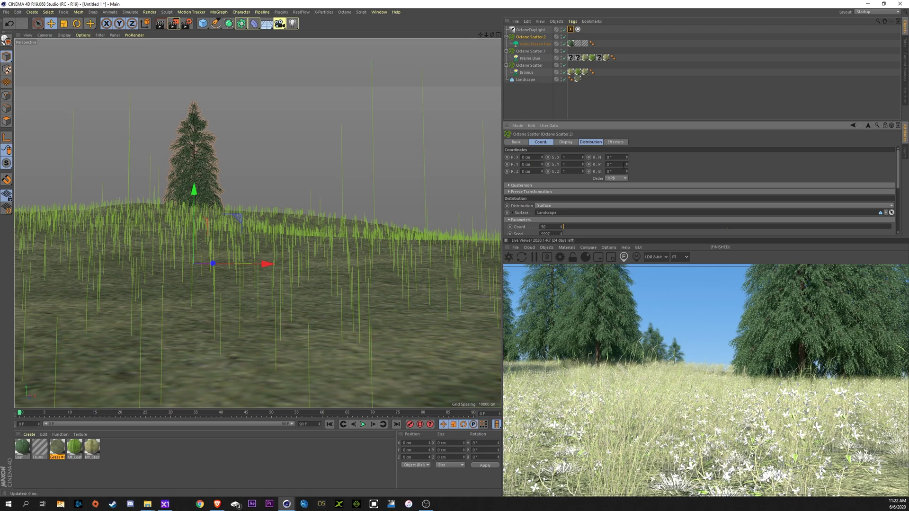
- Swap the Forester tree's species from Abies Fraseri to Coconut Palm in the tree library
left_click(535, 44)
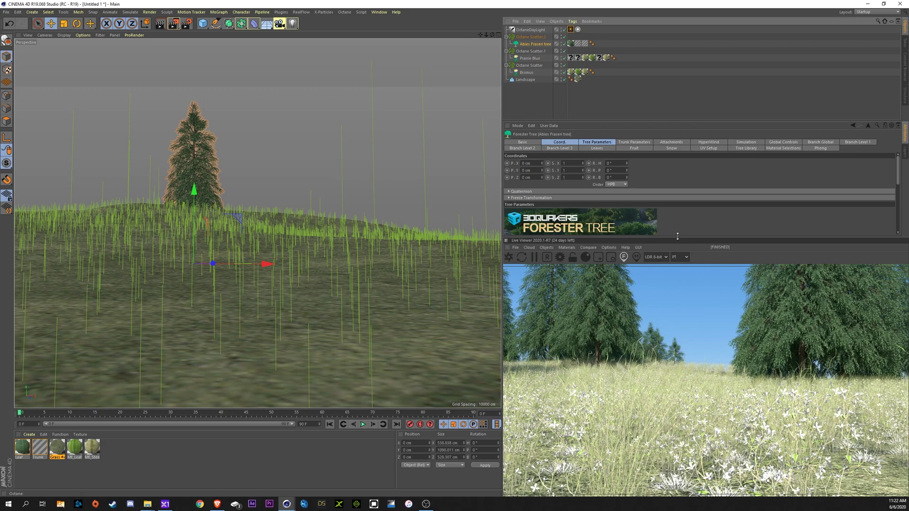
left_click_drag(677, 236, 677, 361)
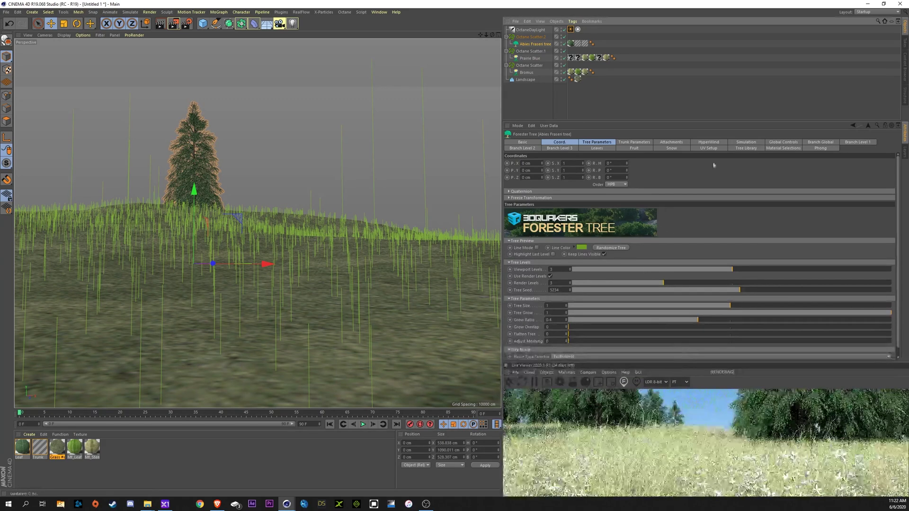
left_click(820, 142)
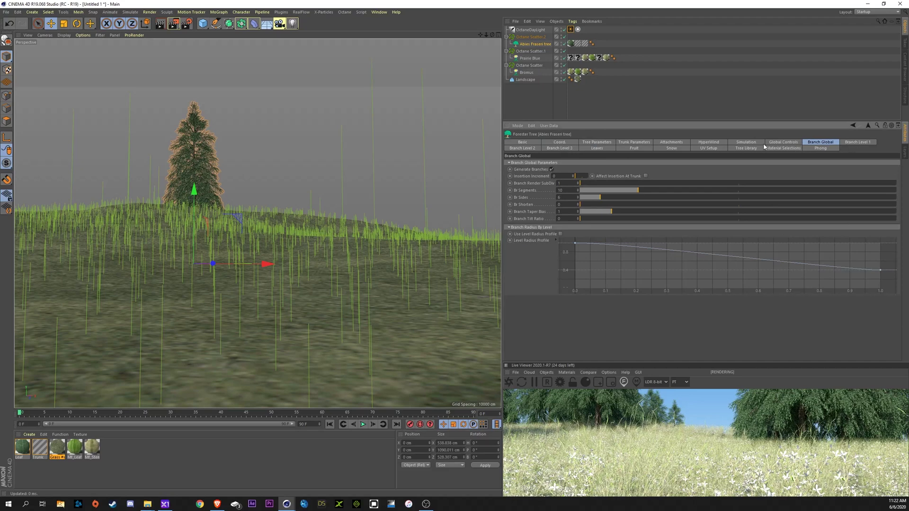
left_click(747, 148)
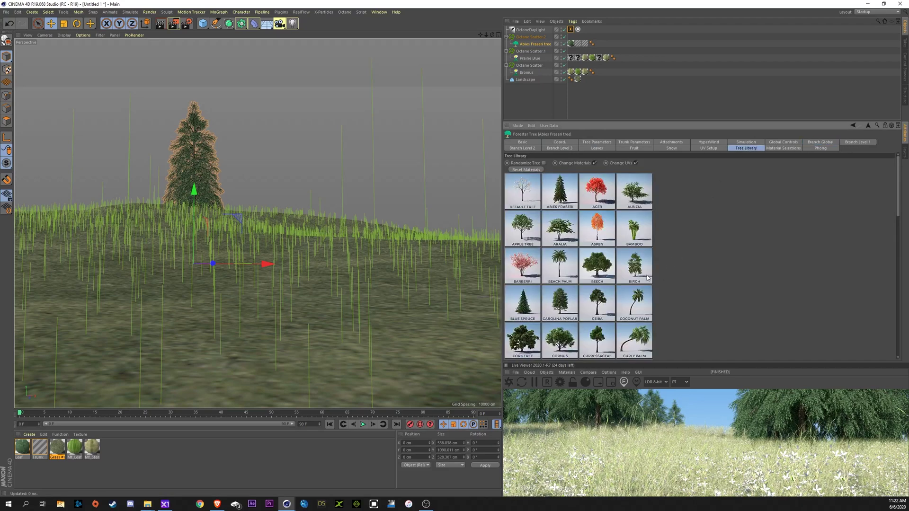
left_click(636, 303)
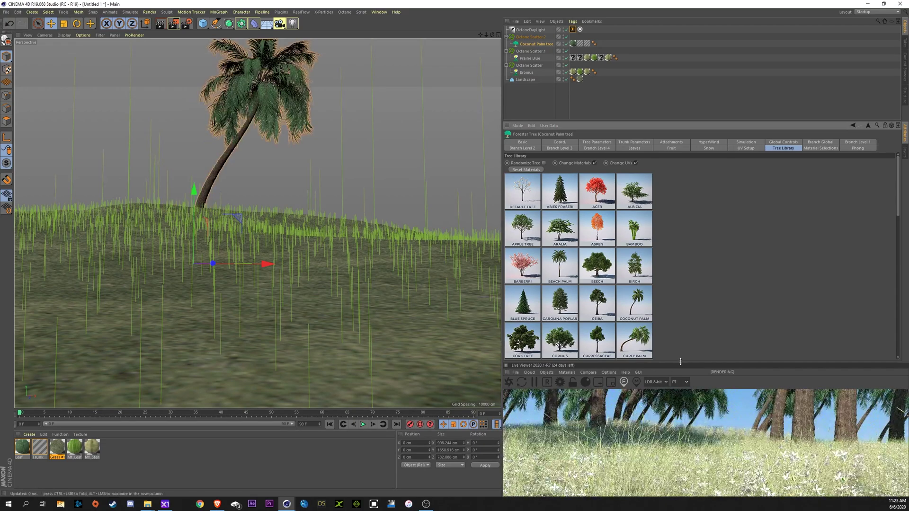
left_click_drag(672, 364, 676, 103)
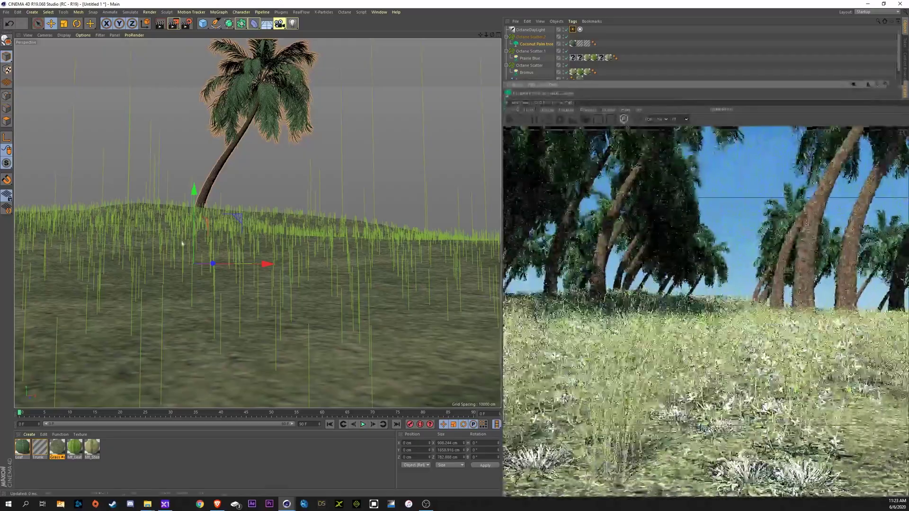
left_click_drag(208, 237, 211, 272, "alt")
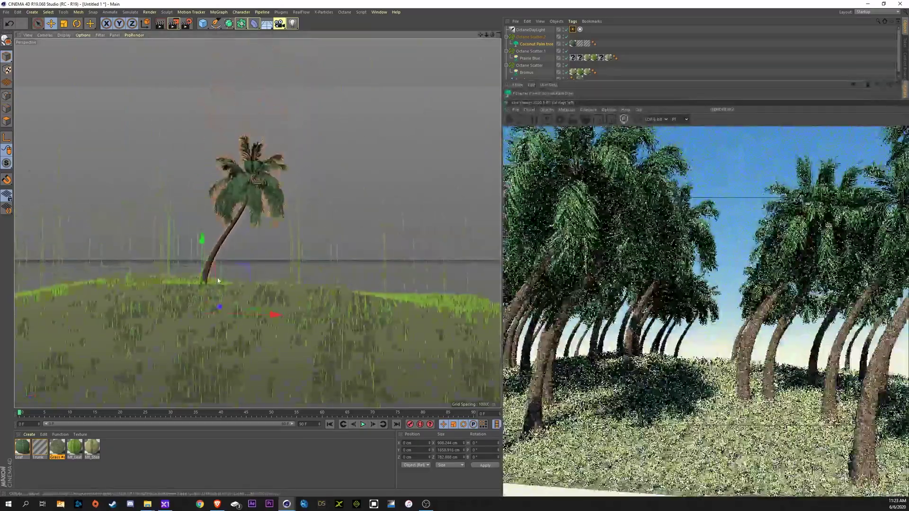
scroll(218, 281, "down", 5)
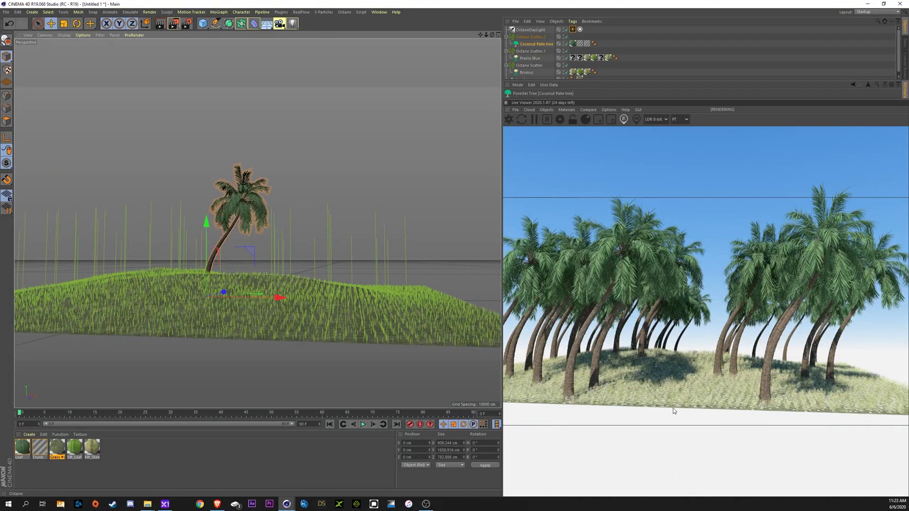
- Add a Random effector from the MoGraph effector menu
left_click(220, 12)
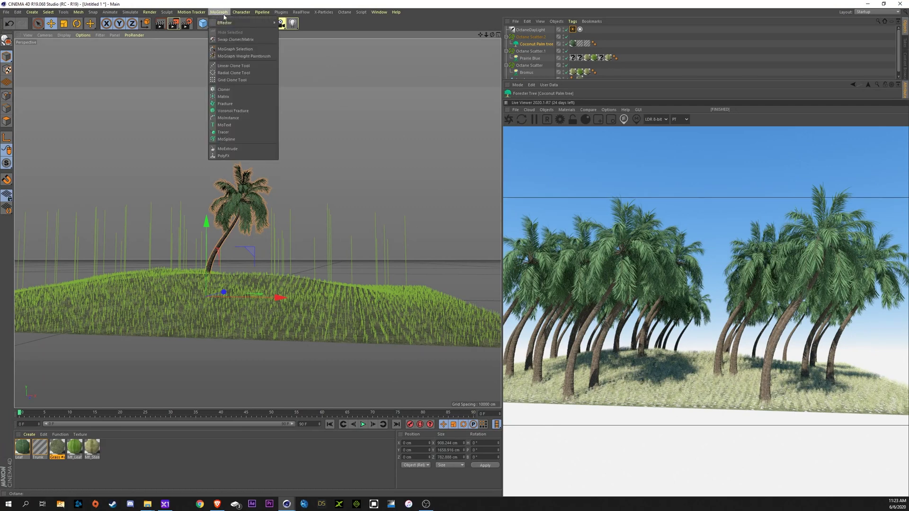
mouse_move(251, 23)
left_click(292, 85)
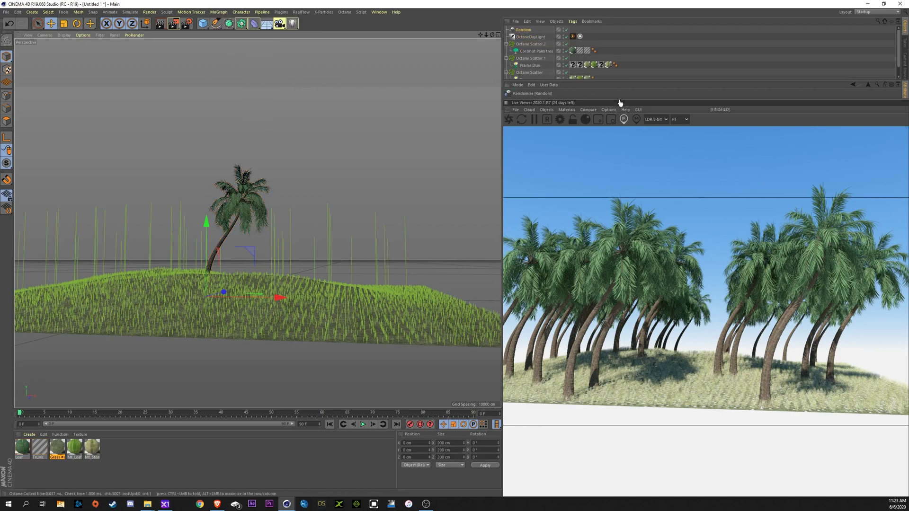
- Make the Random effector randomize rotation instead of position
left_click_drag(621, 103, 621, 190)
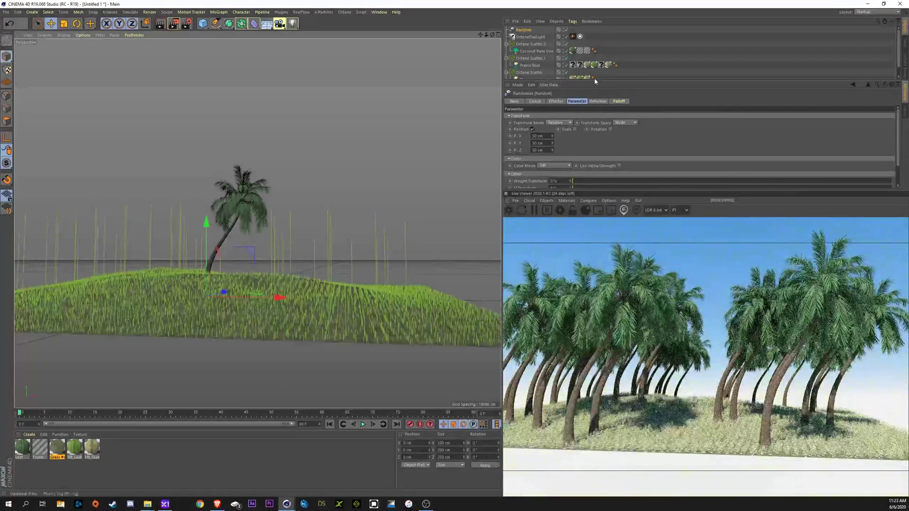
left_click_drag(598, 80, 597, 104)
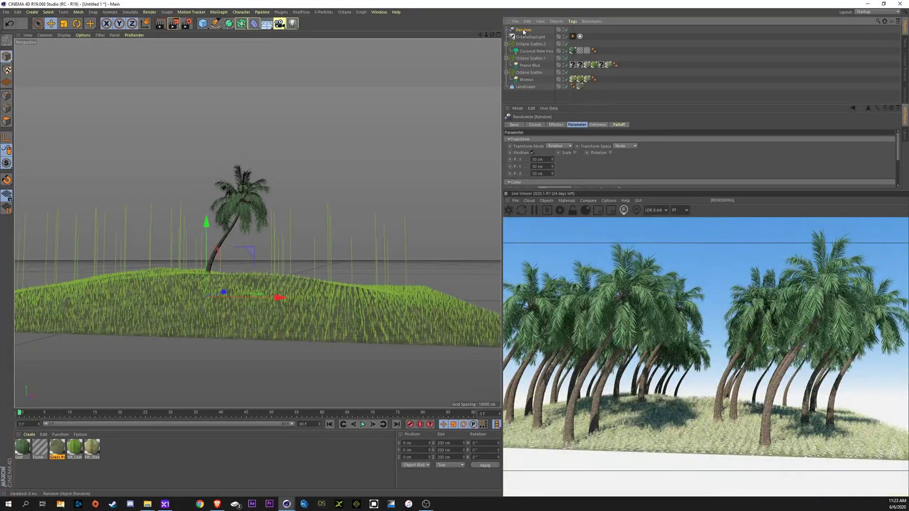
left_click(532, 153)
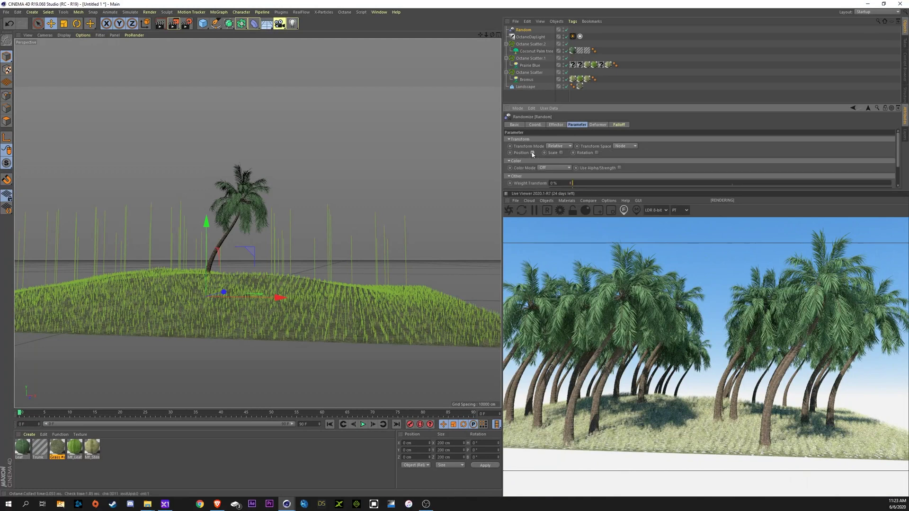
left_click(597, 153)
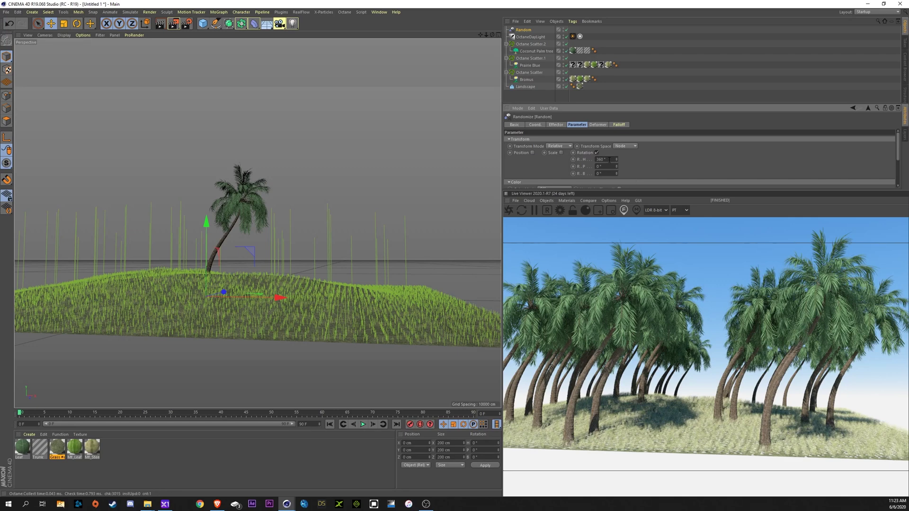
- Attach the Random effector to Octane Scatter.2's Effectors list
left_click(531, 44)
left_click(592, 124)
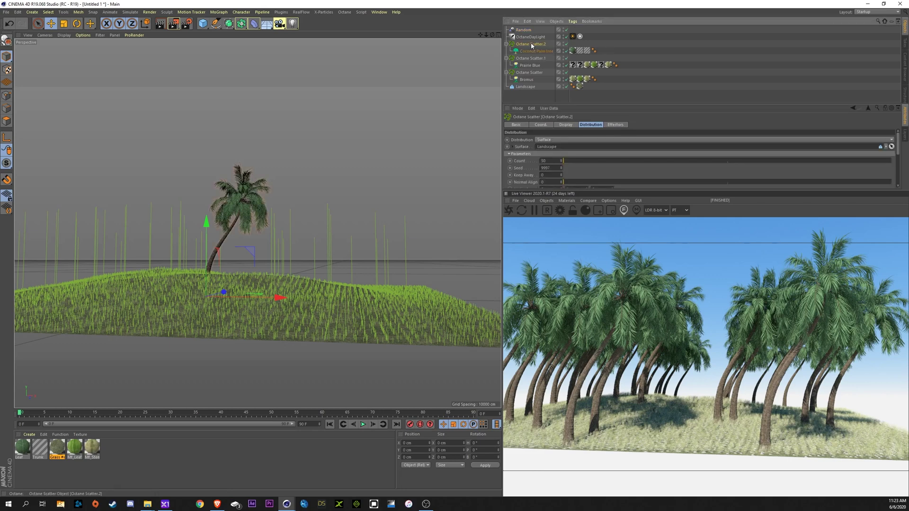
left_click(616, 125)
left_click_drag(523, 29, 559, 151)
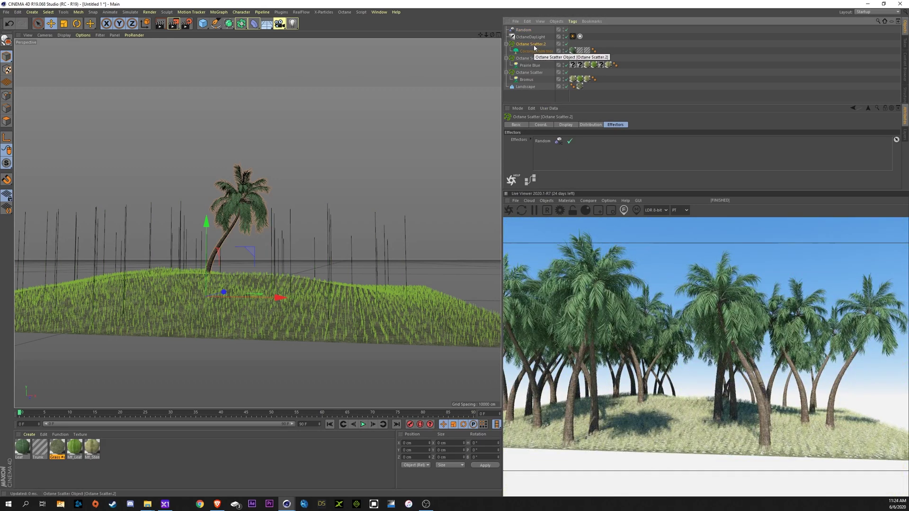
- Enable scale variation in the Random effector with a value of 0.3
left_click(523, 29)
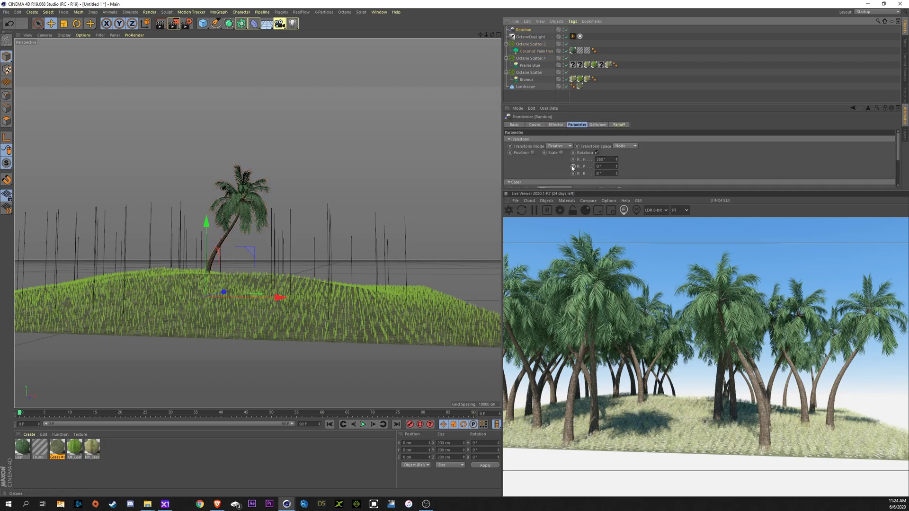
left_click(561, 153)
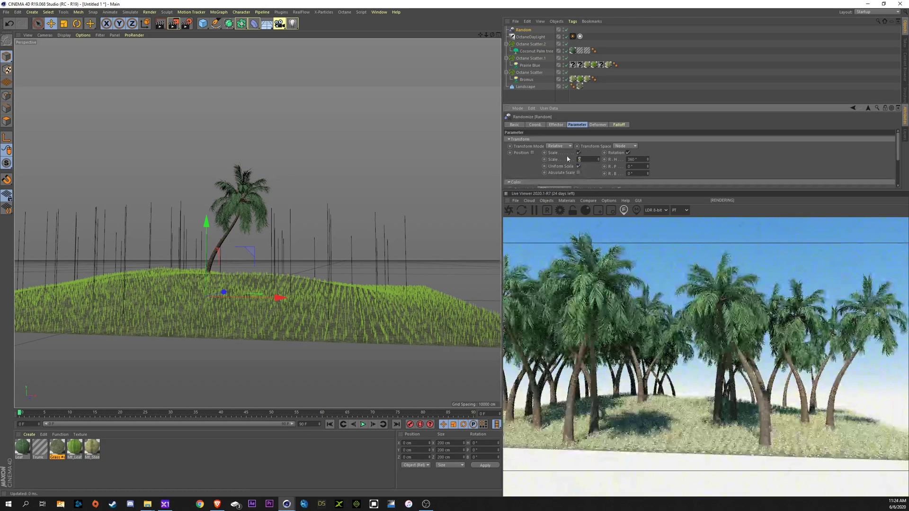
type("0.3")
key("Return")
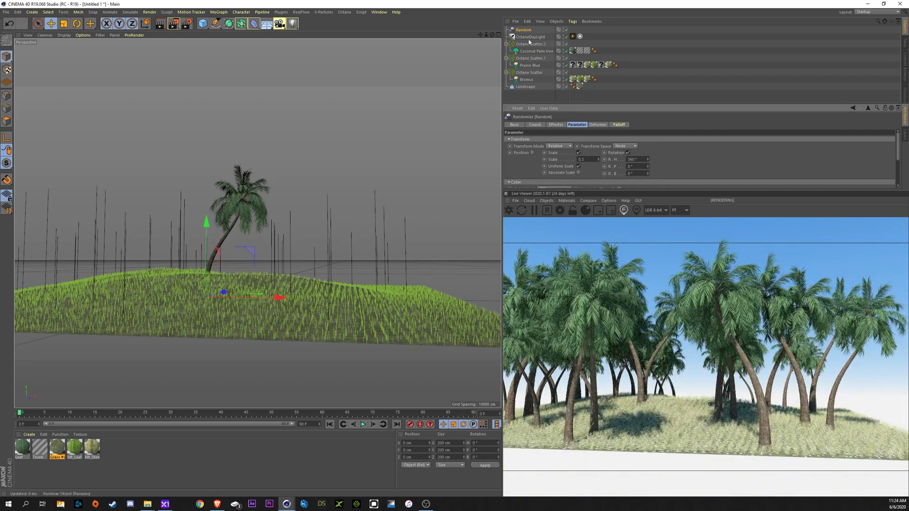
- Add the Random effector to Octane Scatter.1 and the Bromus grass scatter
left_click(530, 58)
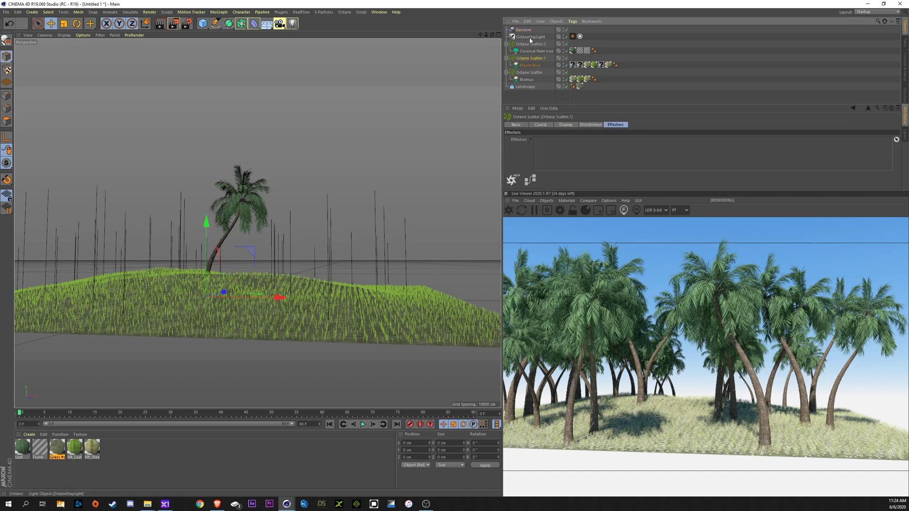
left_click_drag(524, 31, 551, 146)
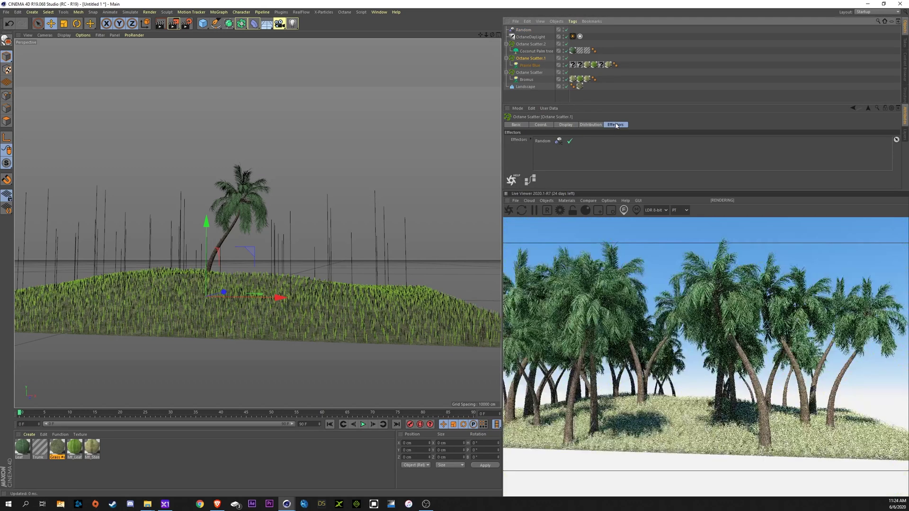
left_click(531, 73)
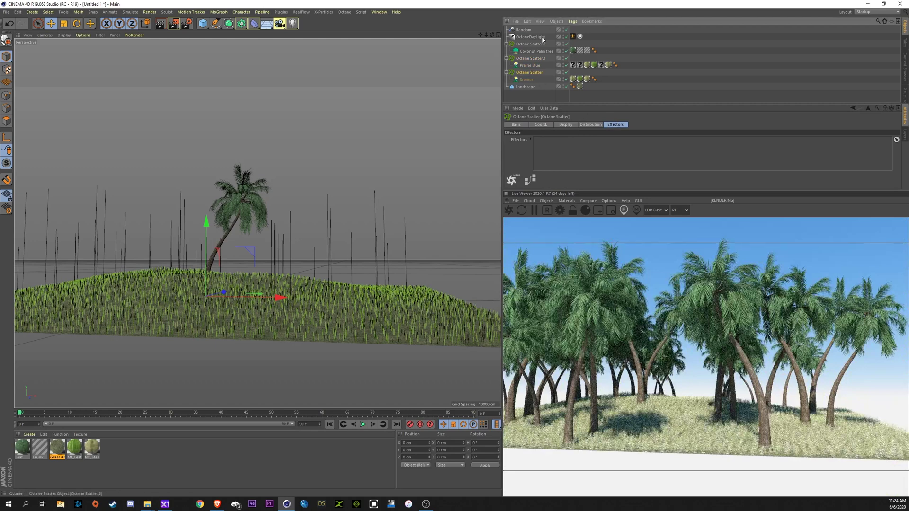
left_click_drag(525, 31, 547, 141)
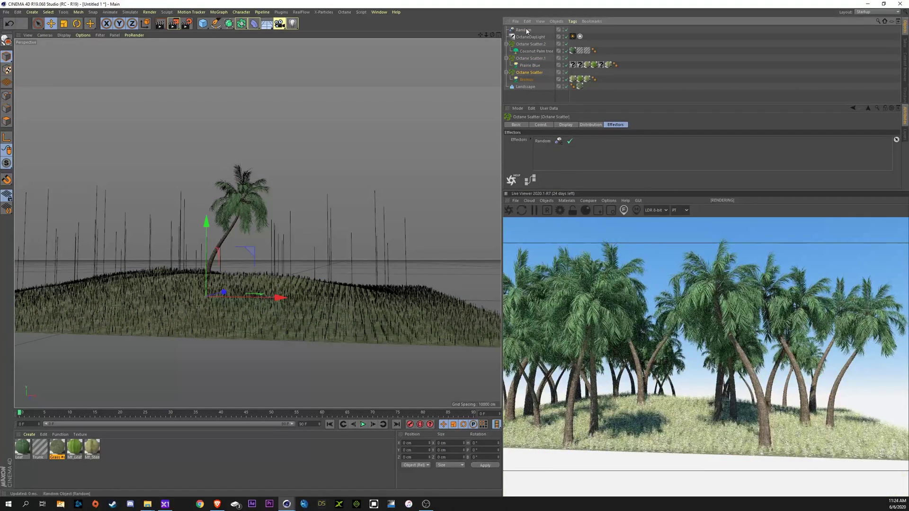
- Swap the Coconut Palm Forester tree for an Abies Fraseri fir
left_click(533, 51)
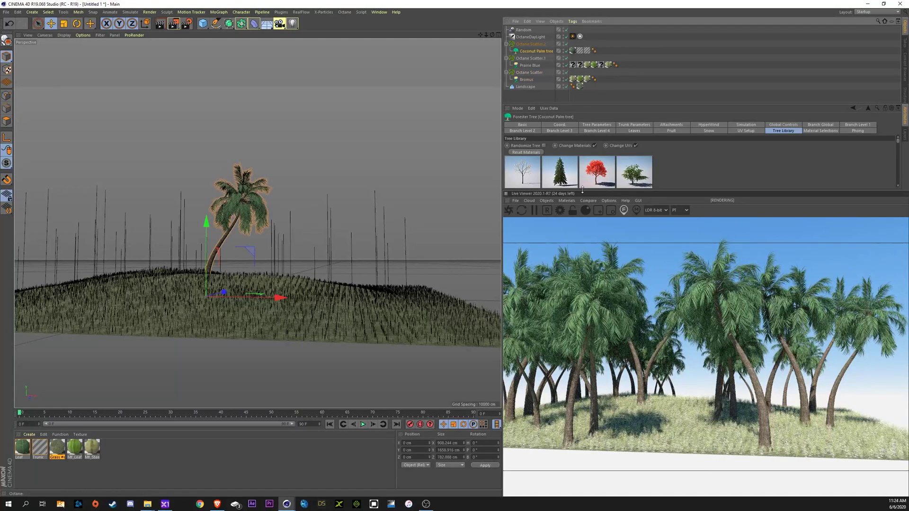
left_click_drag(587, 191, 587, 215)
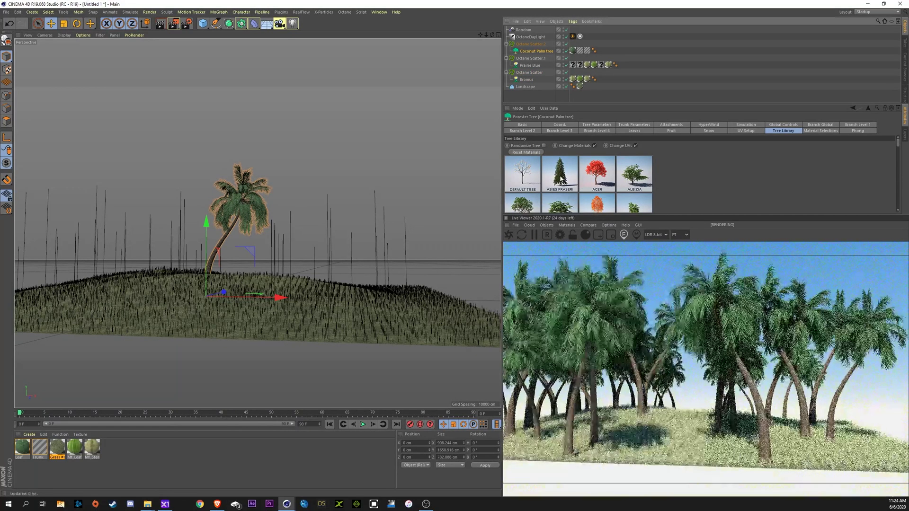
left_click(561, 179)
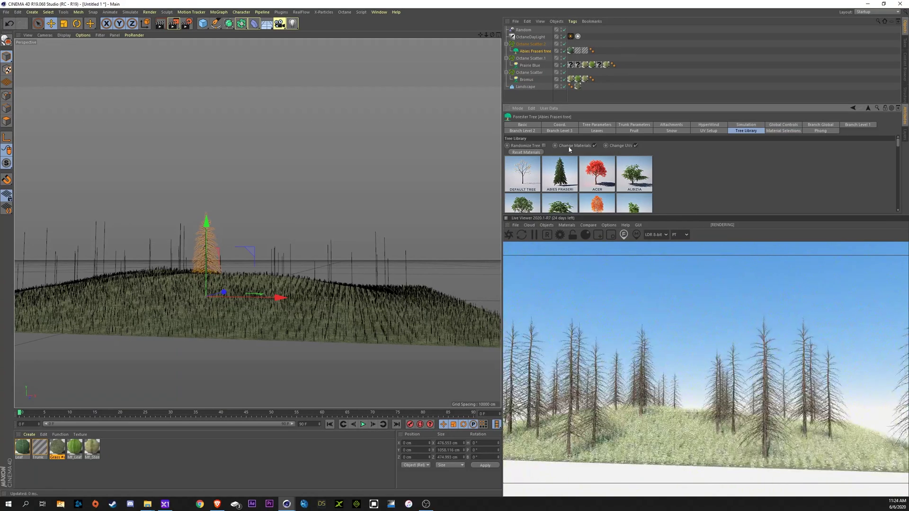
- Set the Forester tree's Viewport Levels to 3
left_click(599, 125)
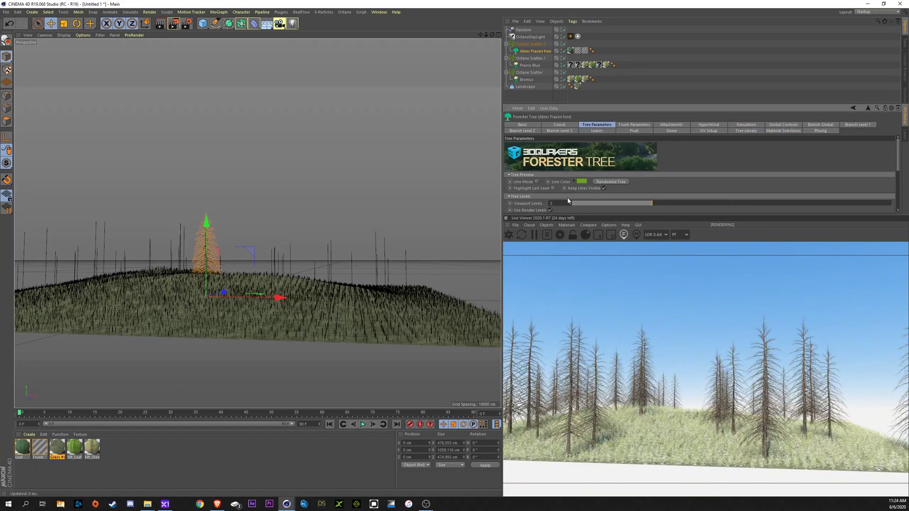
left_click_drag(568, 215, 568, 248)
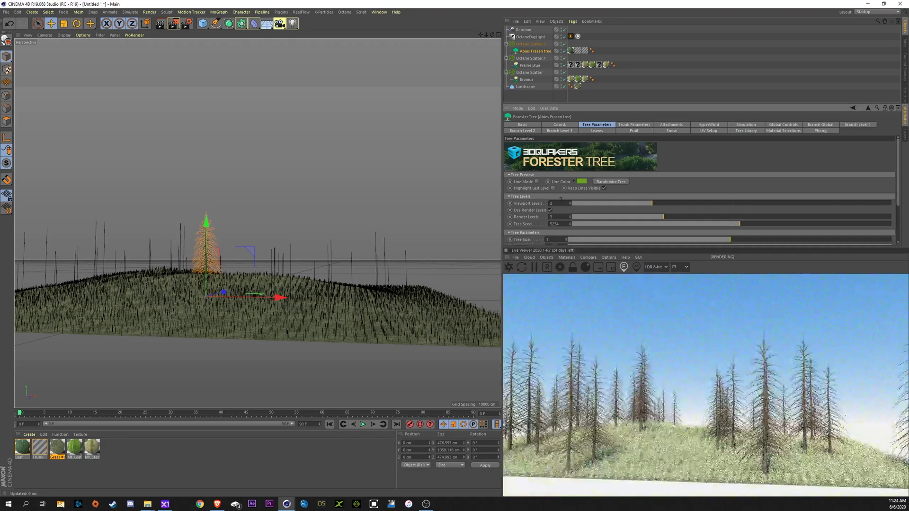
left_click(552, 203)
type("3")
key("Return")
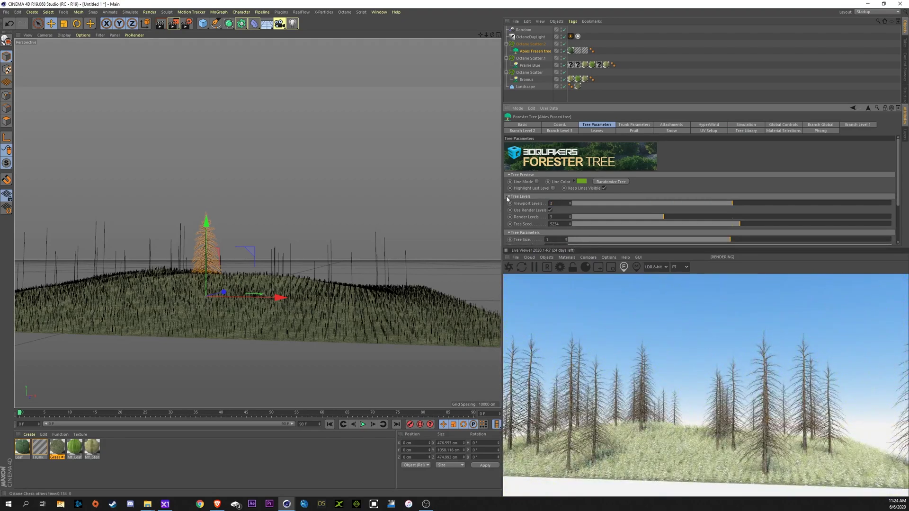
- Lower Octane Scatter.2's Distribution seed to 9996 to rearrange the firs
scroll(255, 251, "up", 5)
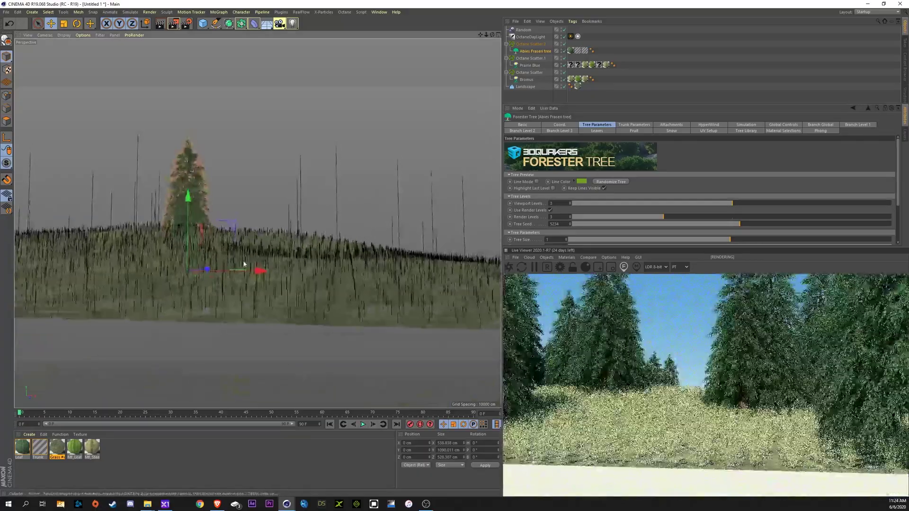
scroll(253, 253, "up", 5)
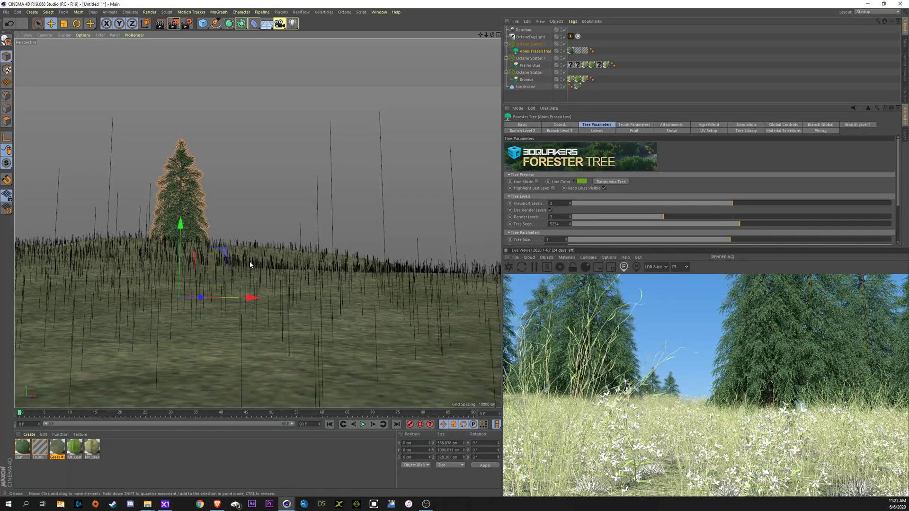
left_click(535, 45)
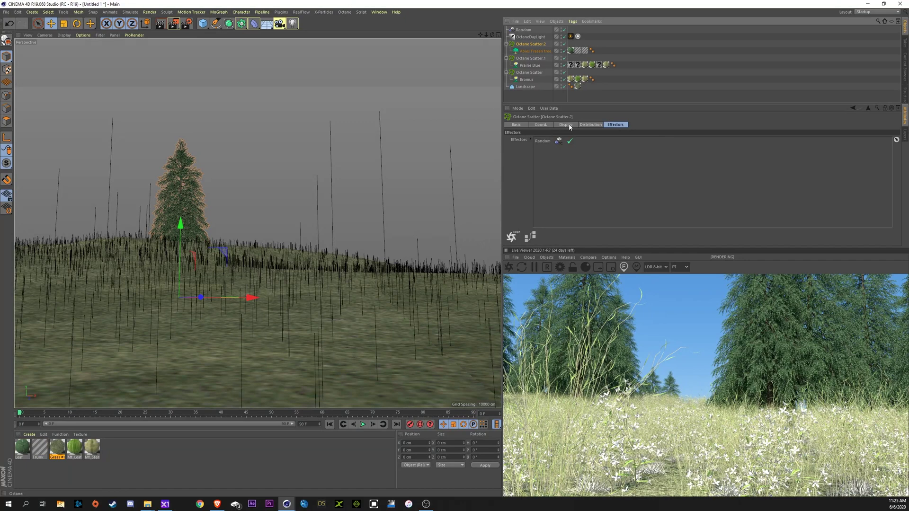
left_click(590, 124)
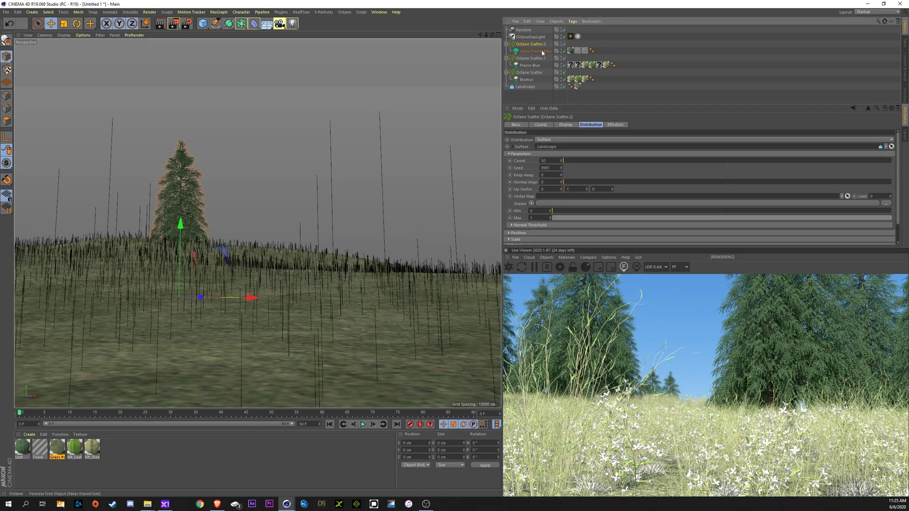
left_click(561, 169)
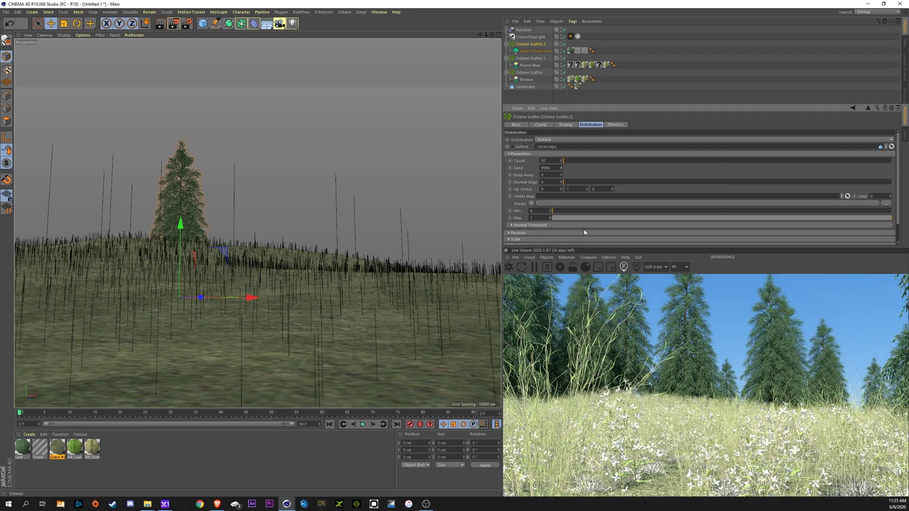
- Add an Octane camera with 0.89 cm aperture and manual focal depth 136.167 cm
left_click(547, 257)
left_click(558, 267)
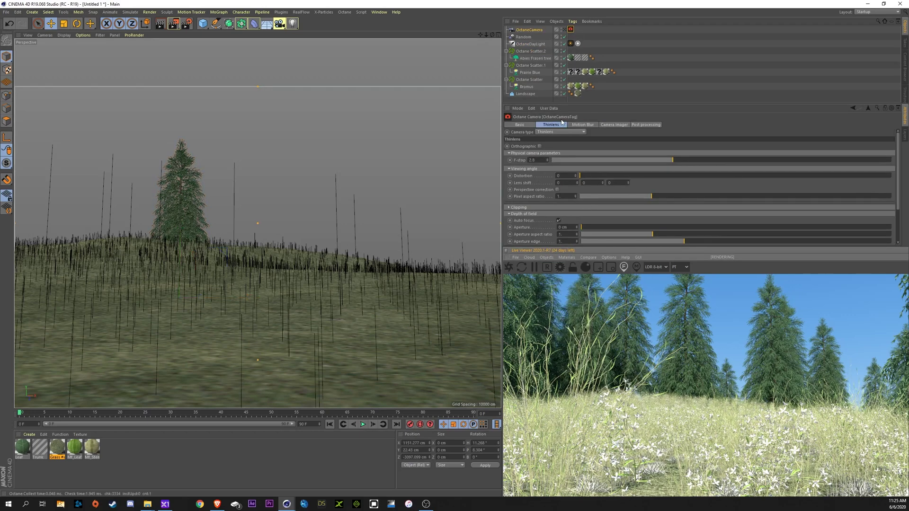
left_click(571, 29)
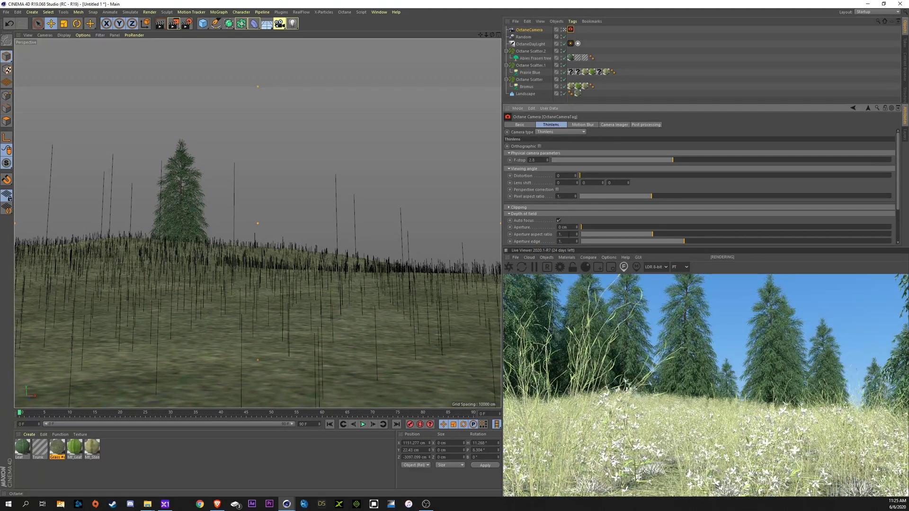
left_click_drag(590, 229, 650, 230)
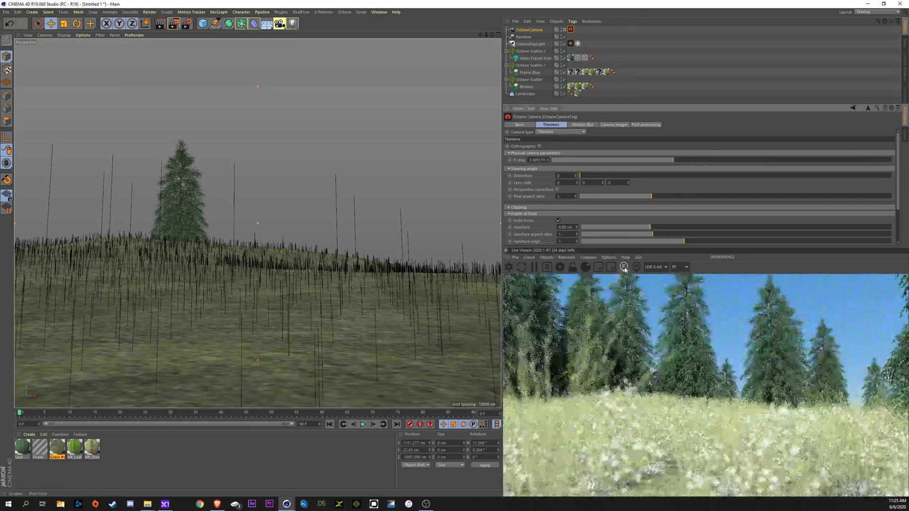
left_click(586, 353)
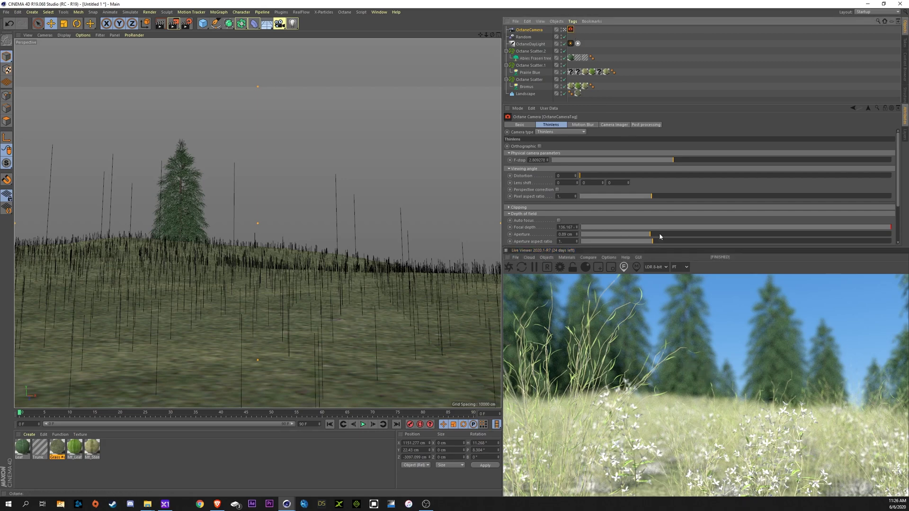
- Remove the depth-of-field blur, then step the fir scatter seed twice, orbiting to check
left_click_drag(659, 234, 541, 240)
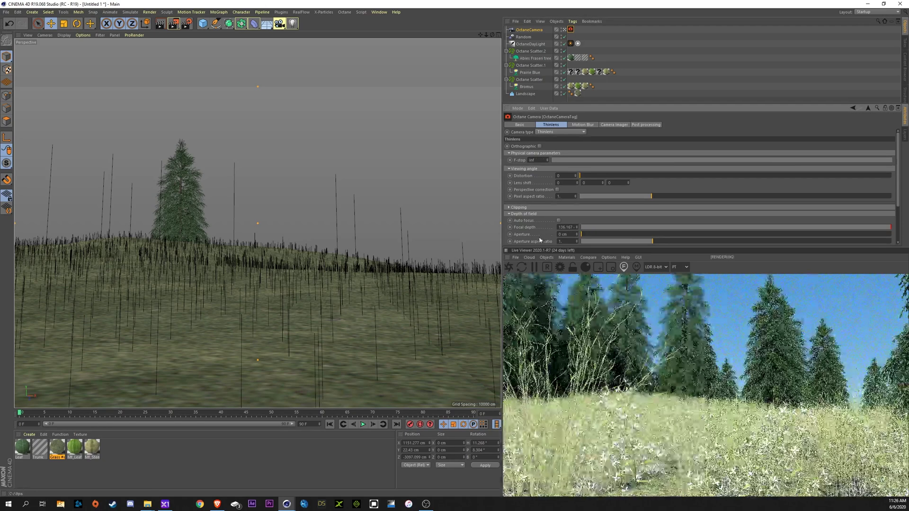
left_click(531, 50)
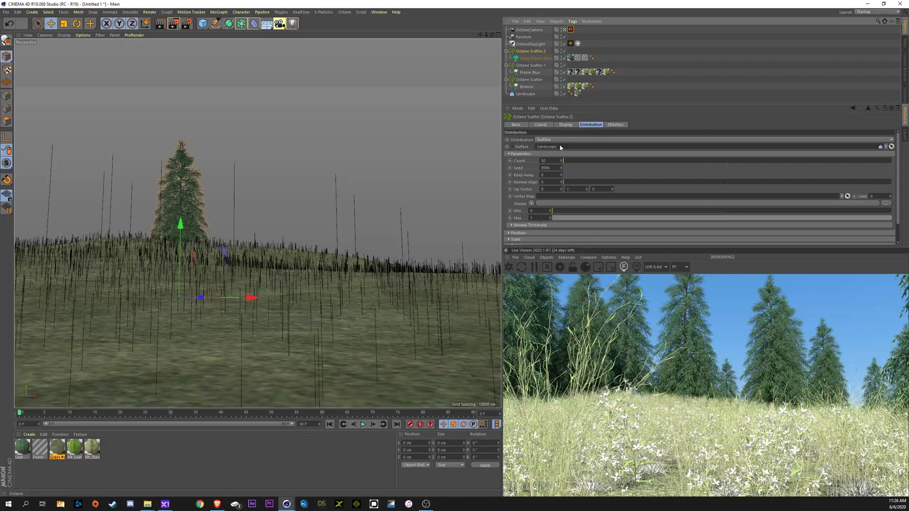
left_click(561, 166)
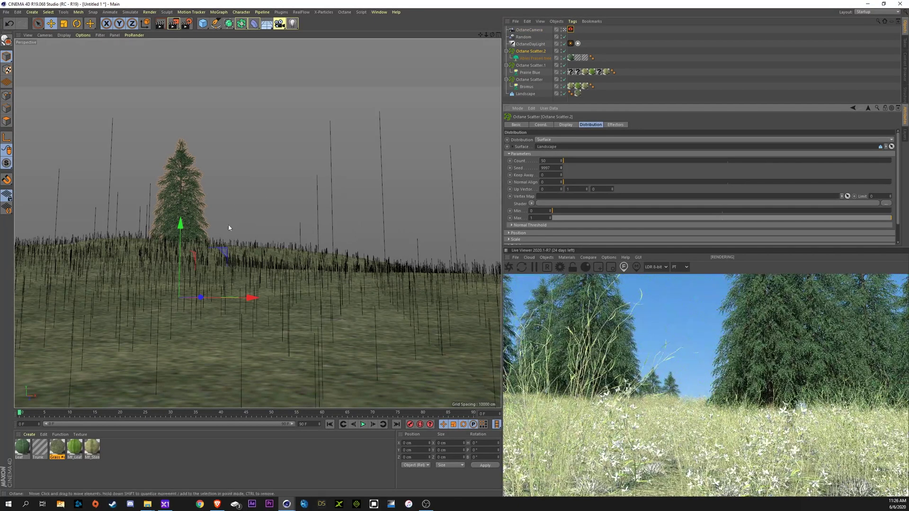
mouse_move(212, 262)
left_mouse_down("alt")
mouse_move(256, 223)
mouse_move(209, 308)
mouse_move(217, 316)
mouse_move(260, 305)
left_mouse_up("alt")
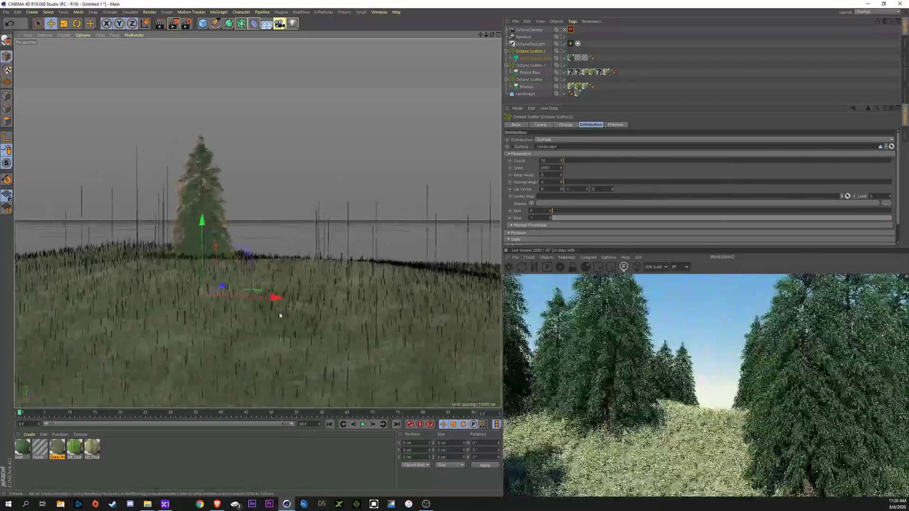
left_click(562, 167)
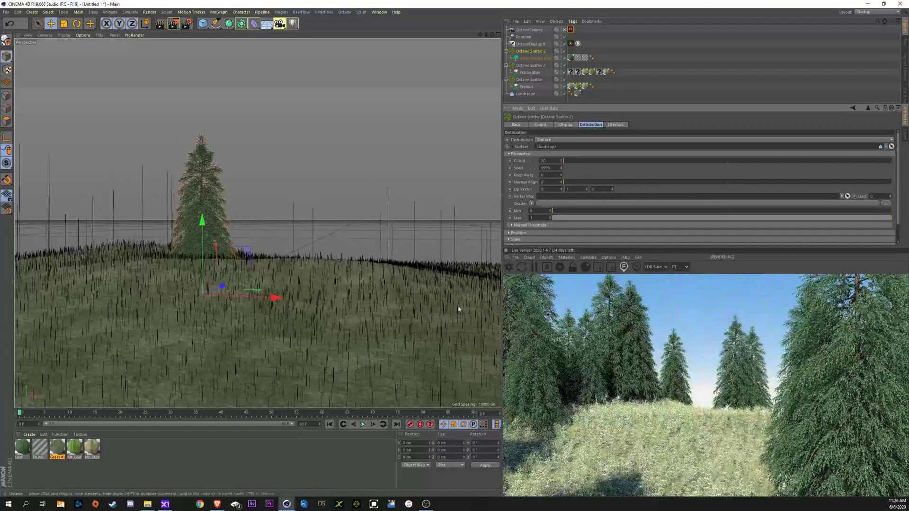
left_click_drag(432, 308, 355, 289, "alt")
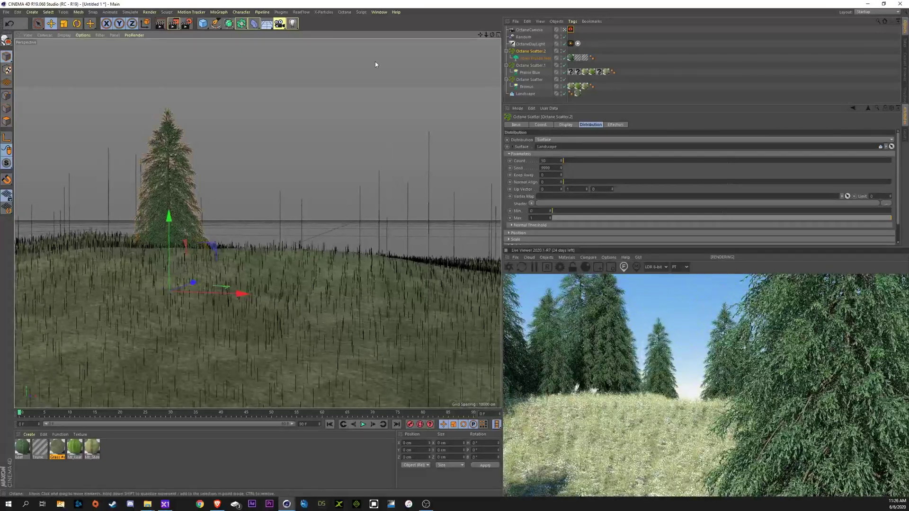
- Create an Octane Fog Volume object from the Live Viewer's Objects menu
left_click(547, 257)
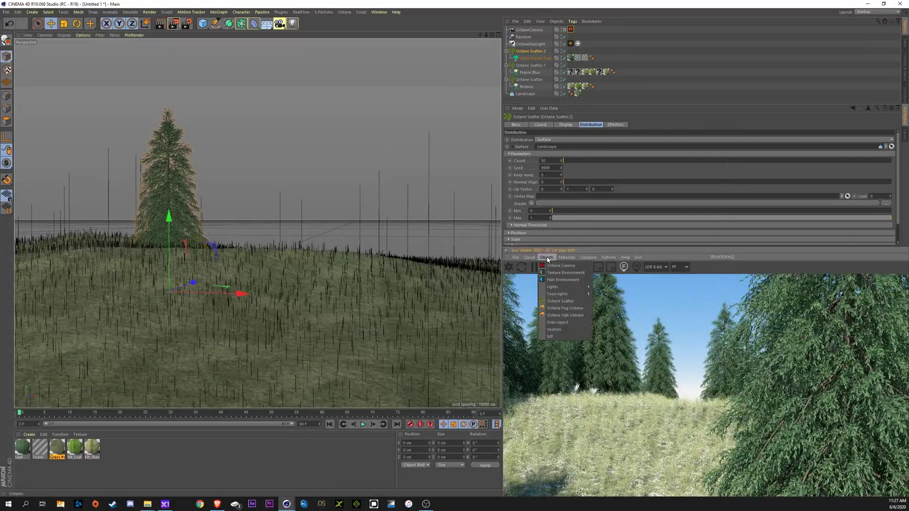
left_click(568, 309)
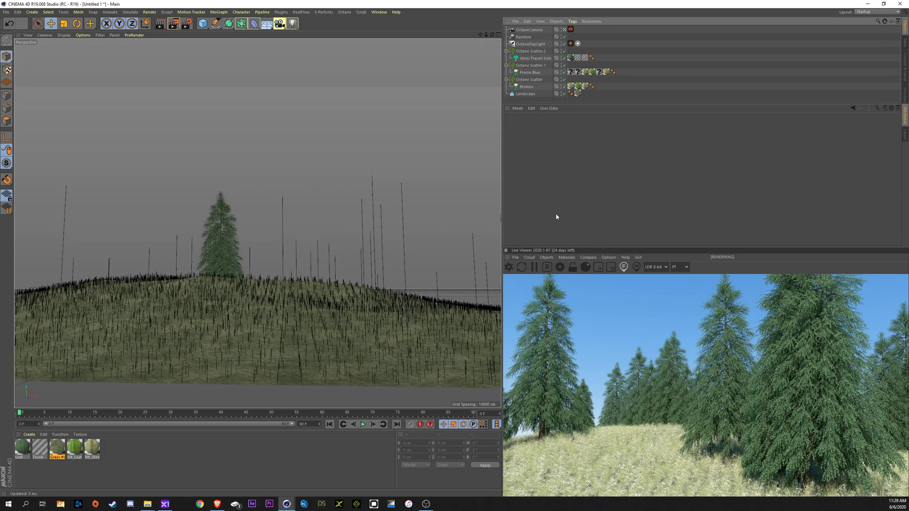
left_click(546, 257)
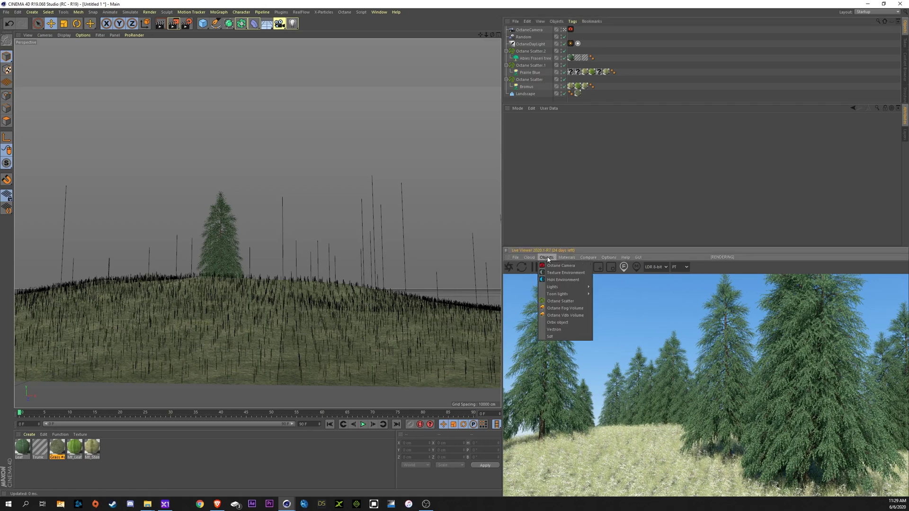
left_click(564, 308)
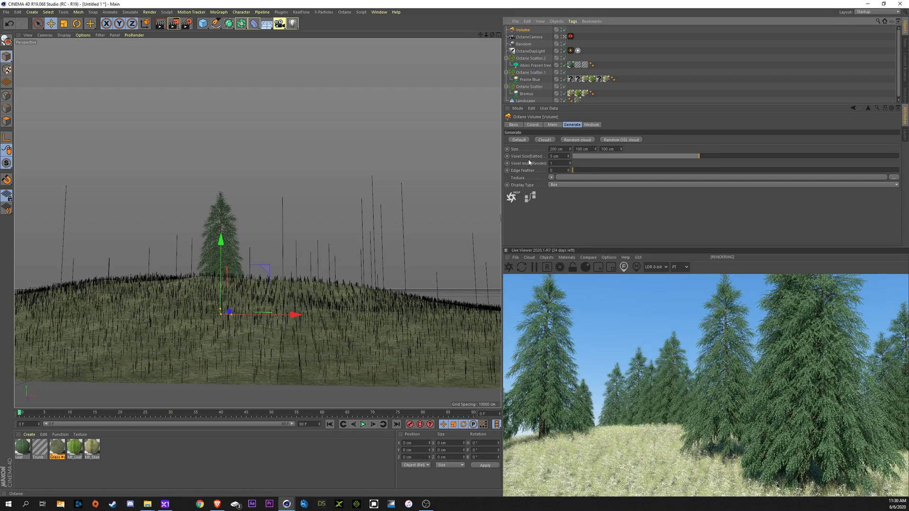
- Set the fog volume's Voxel Size (Editor) to 100 cm
left_click(561, 157)
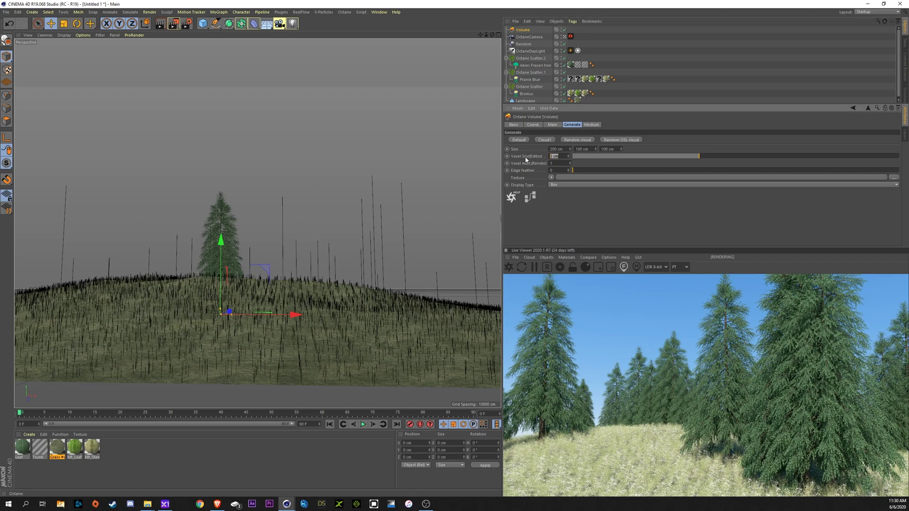
type("100")
key("Return")
- Stretch the fog box along X and Z to about 8513 × 9240 cm over the landscape
left_click_drag(234, 316, 427, 319)
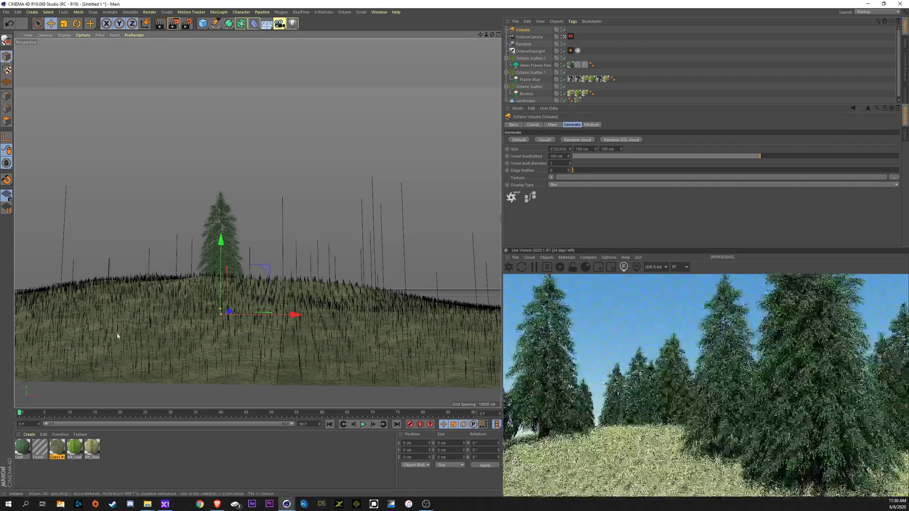
left_click(564, 36)
left_click_drag(450, 135, 201, 149, "alt")
left_click_drag(371, 201, 443, 203)
left_click_drag(203, 201, 267, 188)
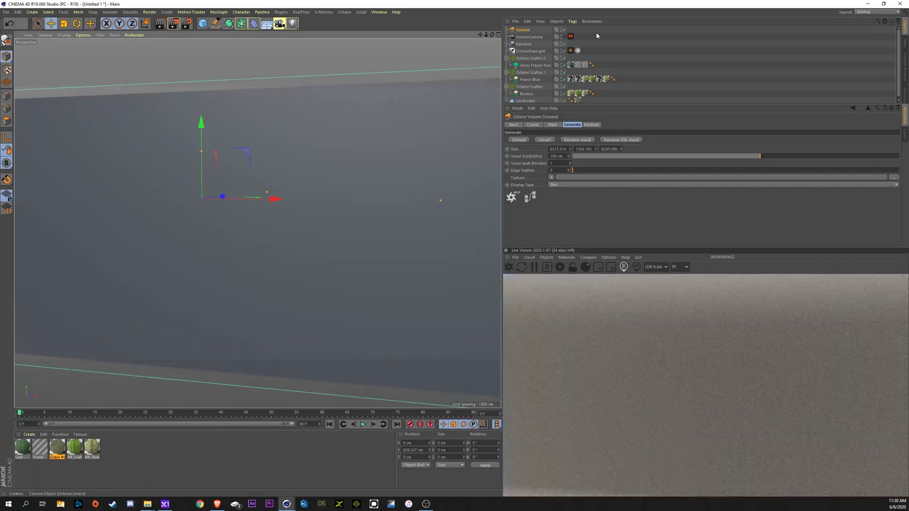
- Fill the volume with a random noise cloud and cut Volume Medium density to about 0.42
left_click(563, 37)
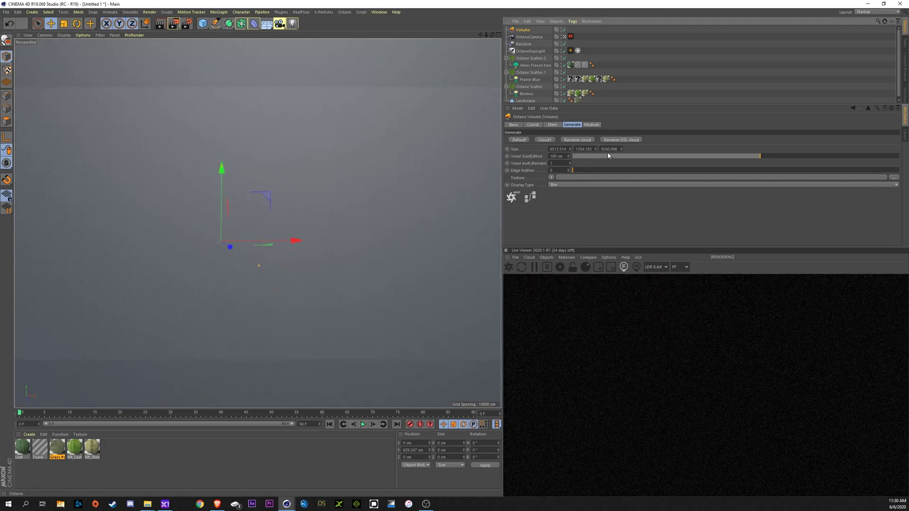
left_click(577, 140)
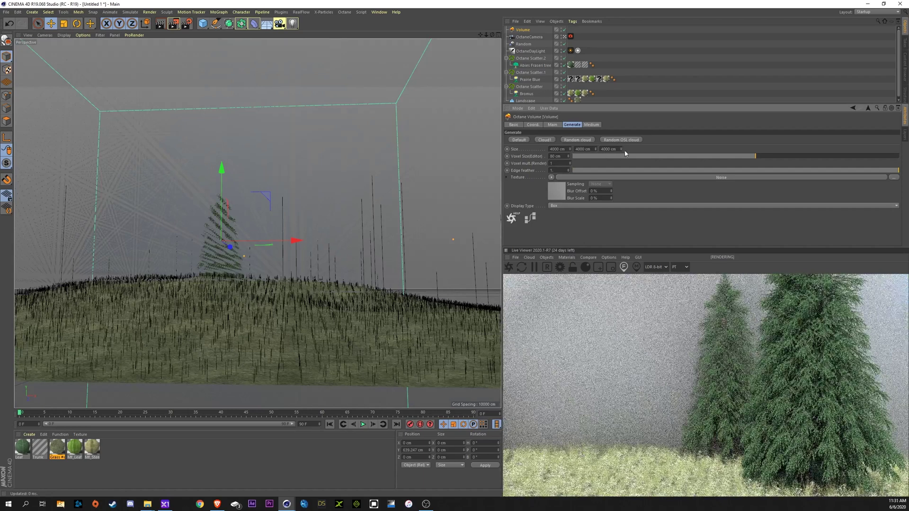
left_click(592, 125)
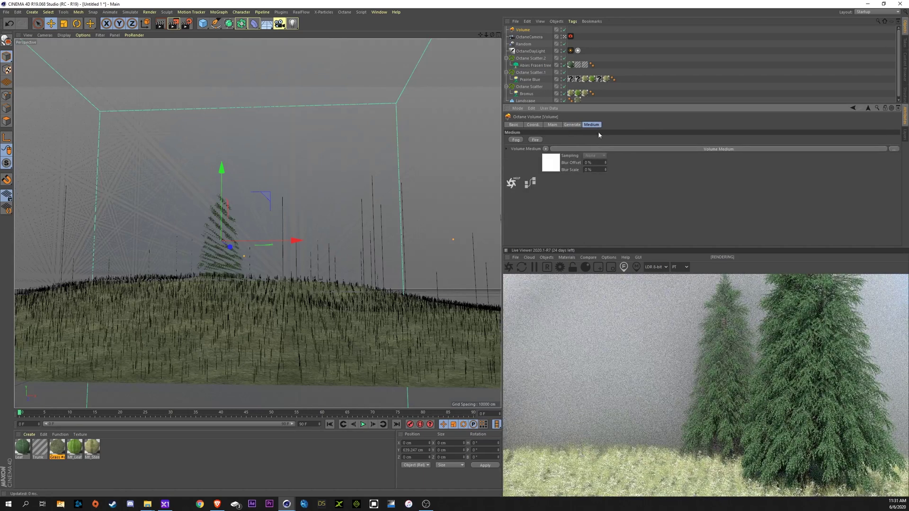
left_click(672, 149)
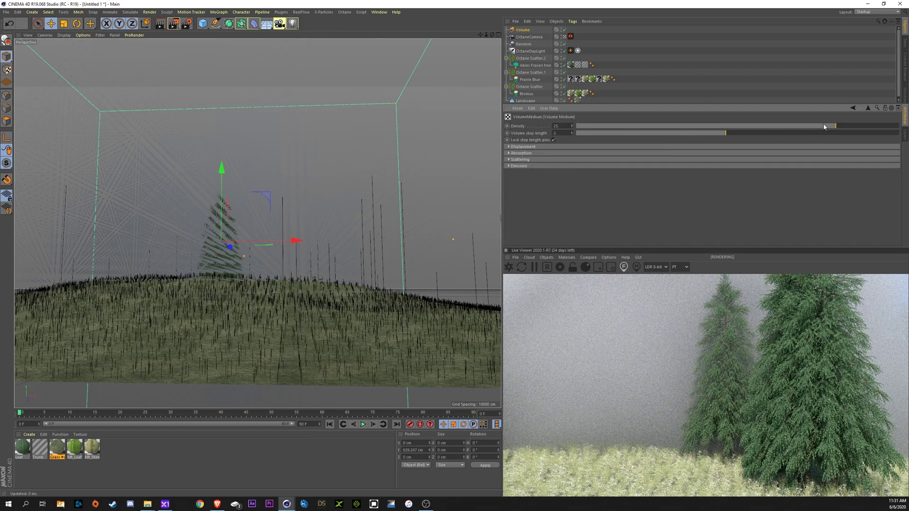
left_click_drag(825, 127, 751, 126)
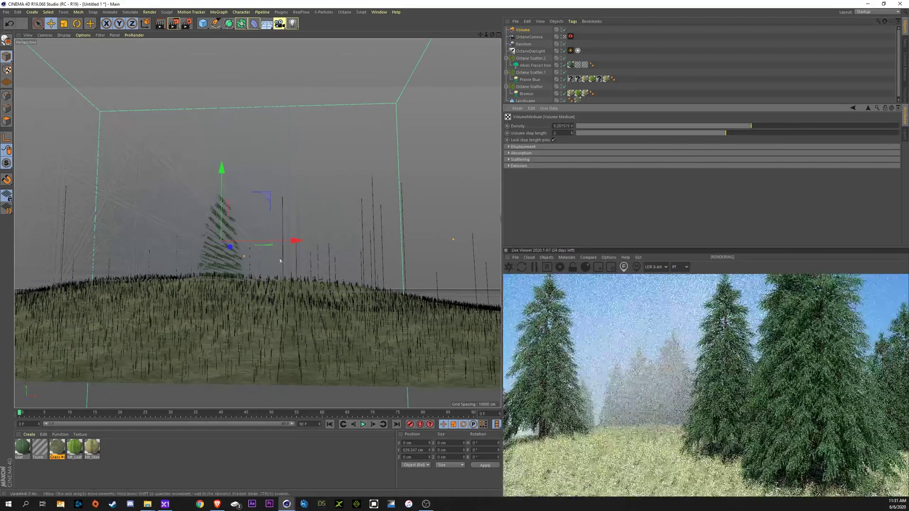
- Position the fog along X and Z and thin its density to 0.025686
left_click_drag(229, 247, 169, 248)
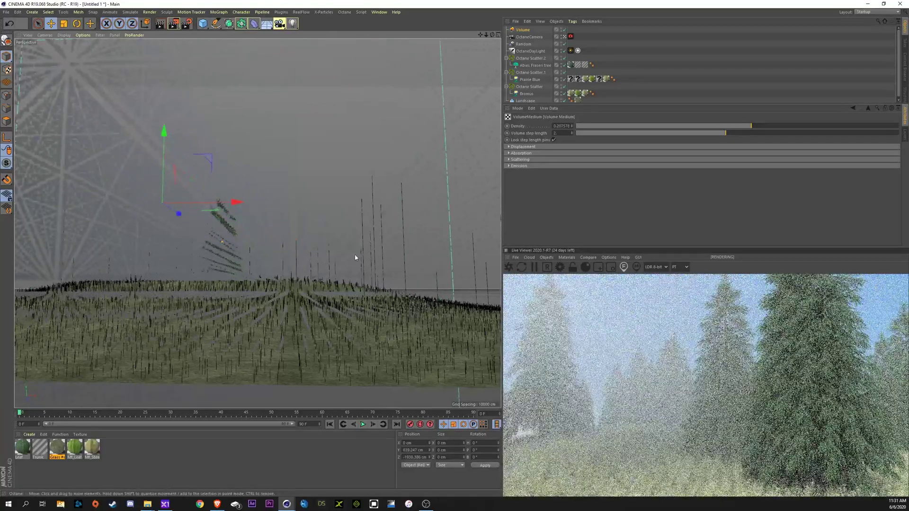
left_click_drag(229, 212, 296, 211)
left_click_drag(236, 212, 229, 211)
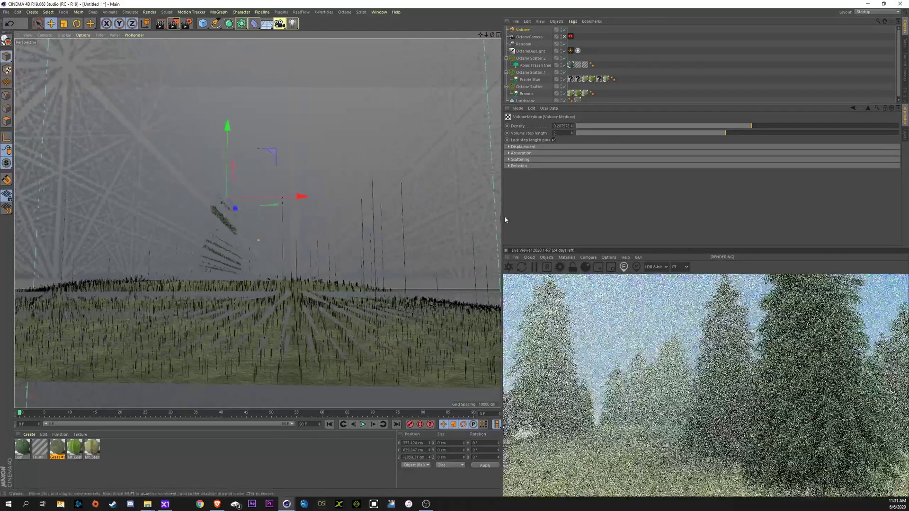
left_click_drag(751, 126, 718, 126)
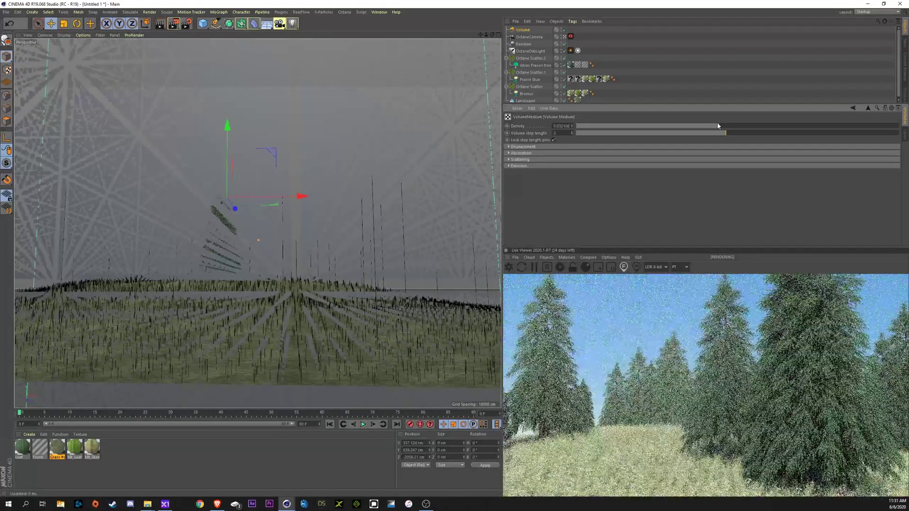
left_click_drag(718, 126, 714, 126)
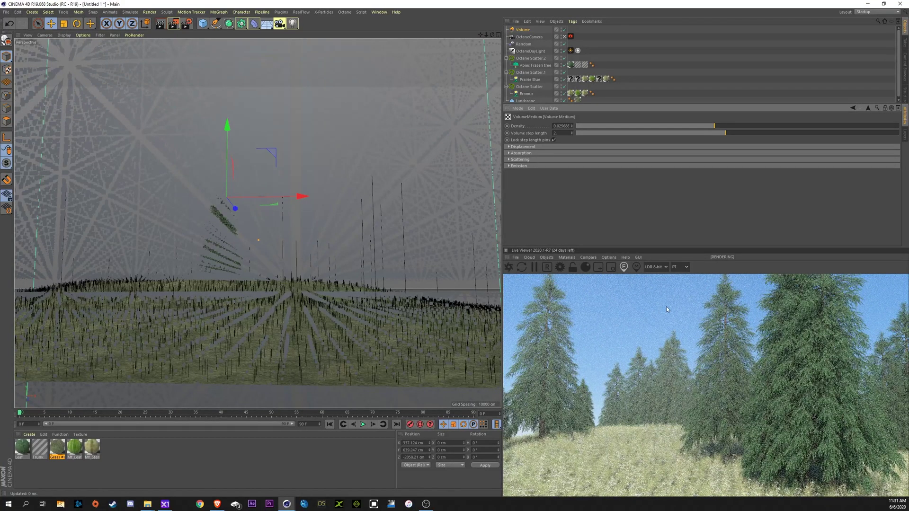
- Desaturate the OctaneDaylight sky colour to about 5% saturation, nearly white
left_click(535, 29)
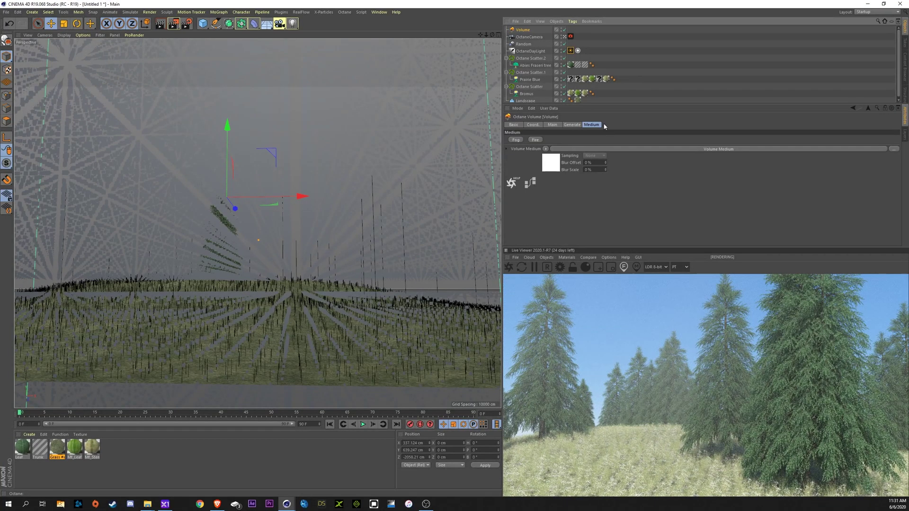
left_click(570, 51)
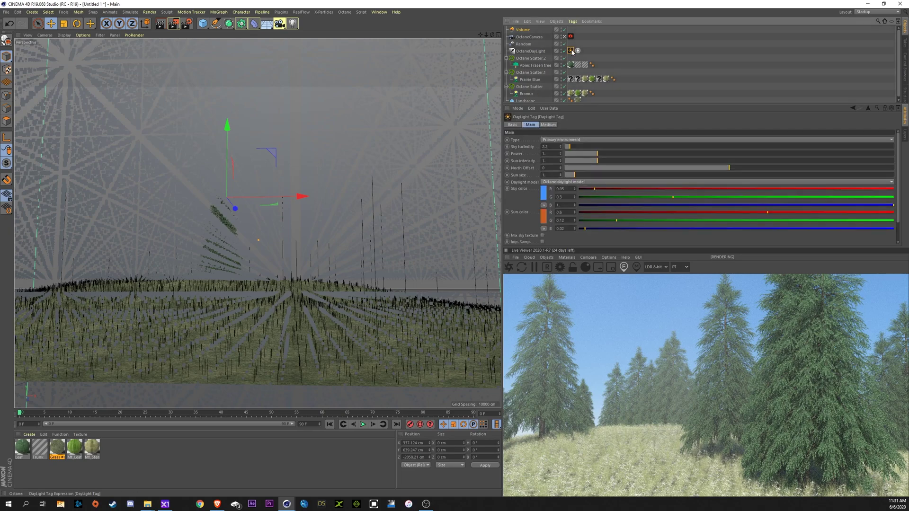
left_click(543, 196)
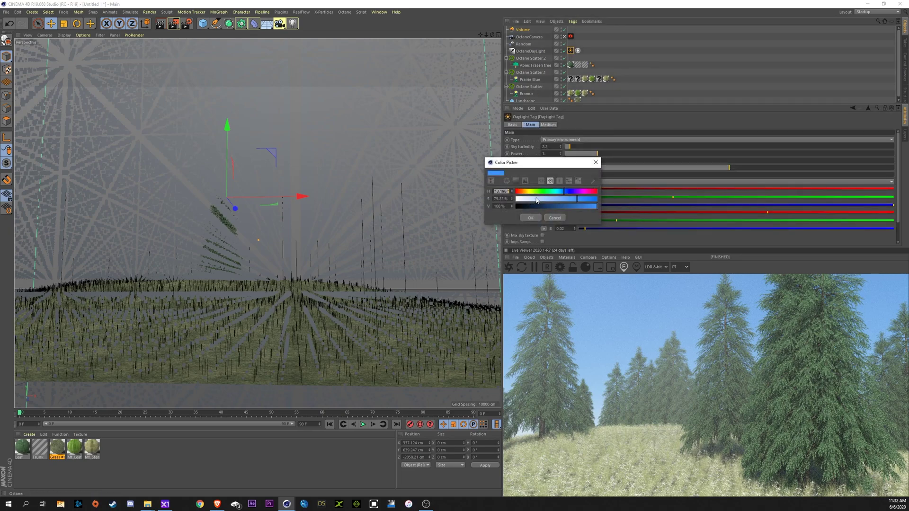
left_click_drag(540, 199, 520, 200)
left_click(530, 218)
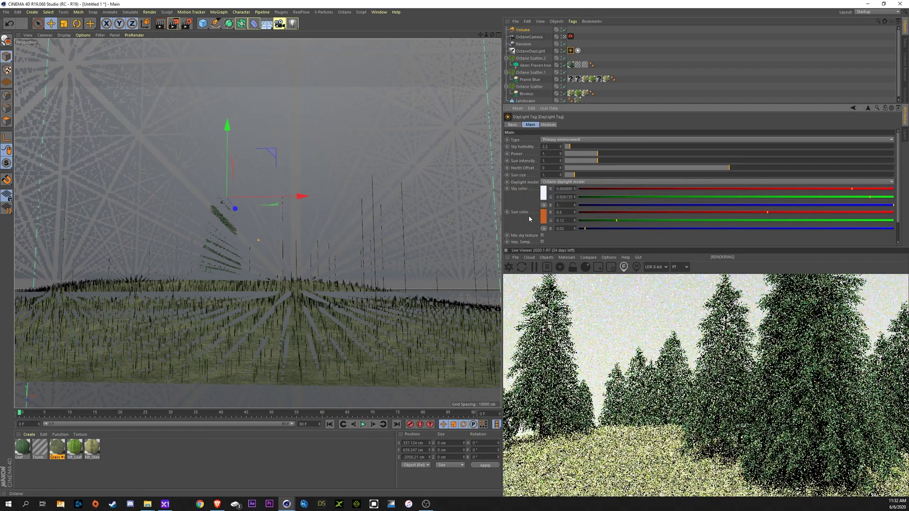